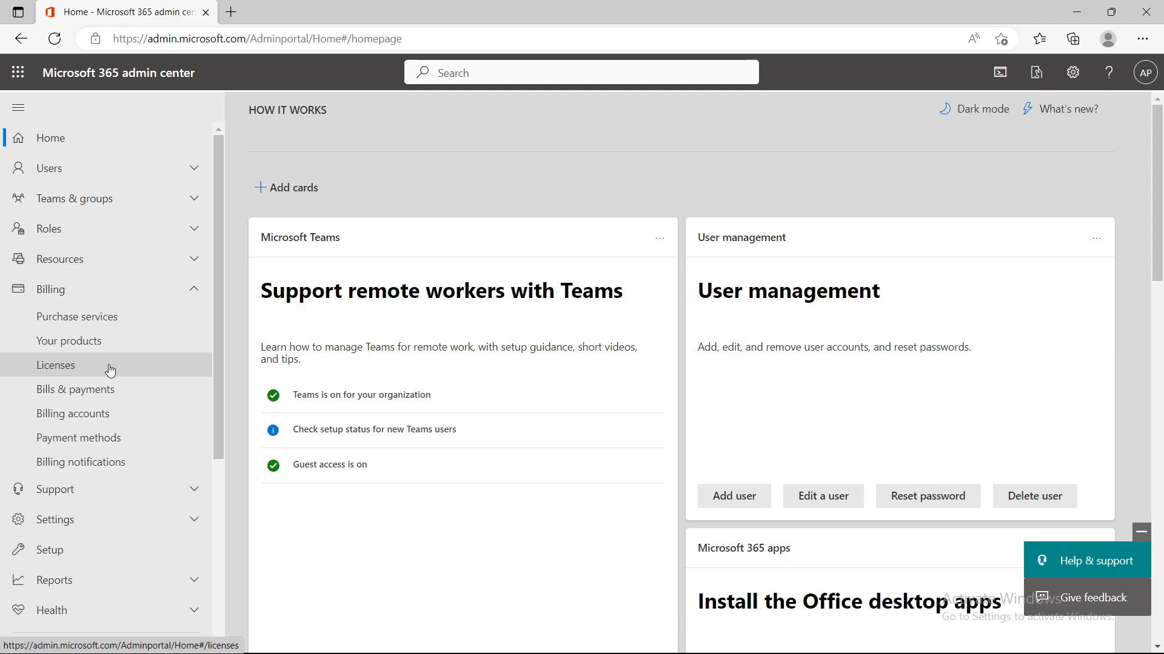
Open the Purchase services catalogue and add Office 365 to the category filter to view its products.
left_click(107, 321)
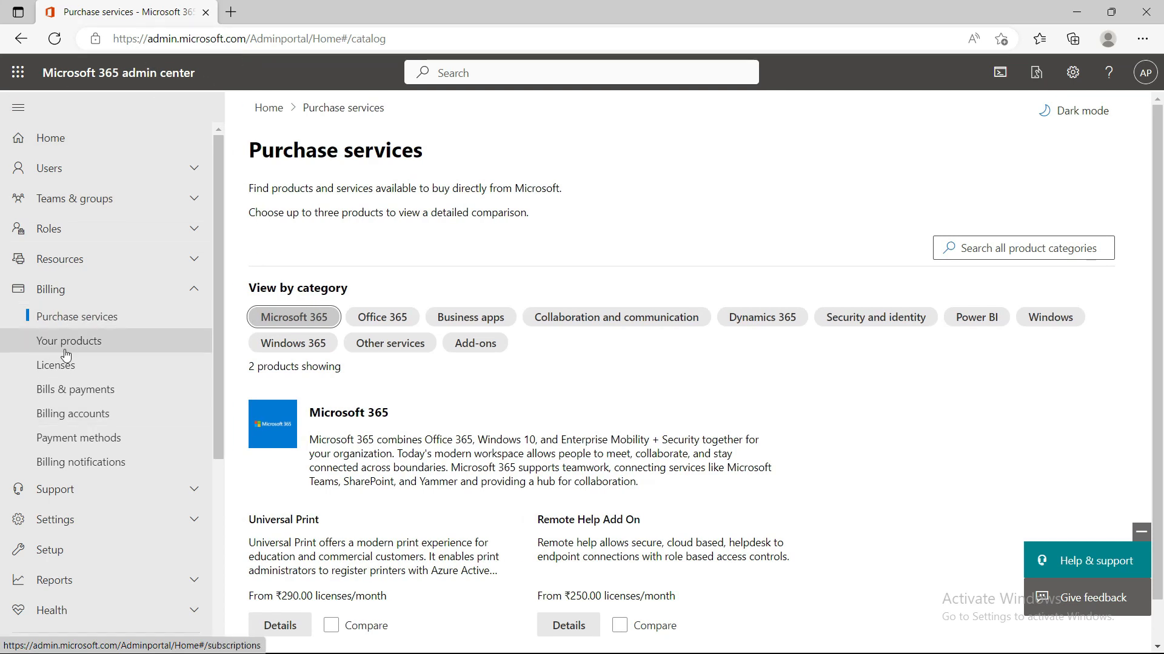
scroll(497, 426, "down", 1)
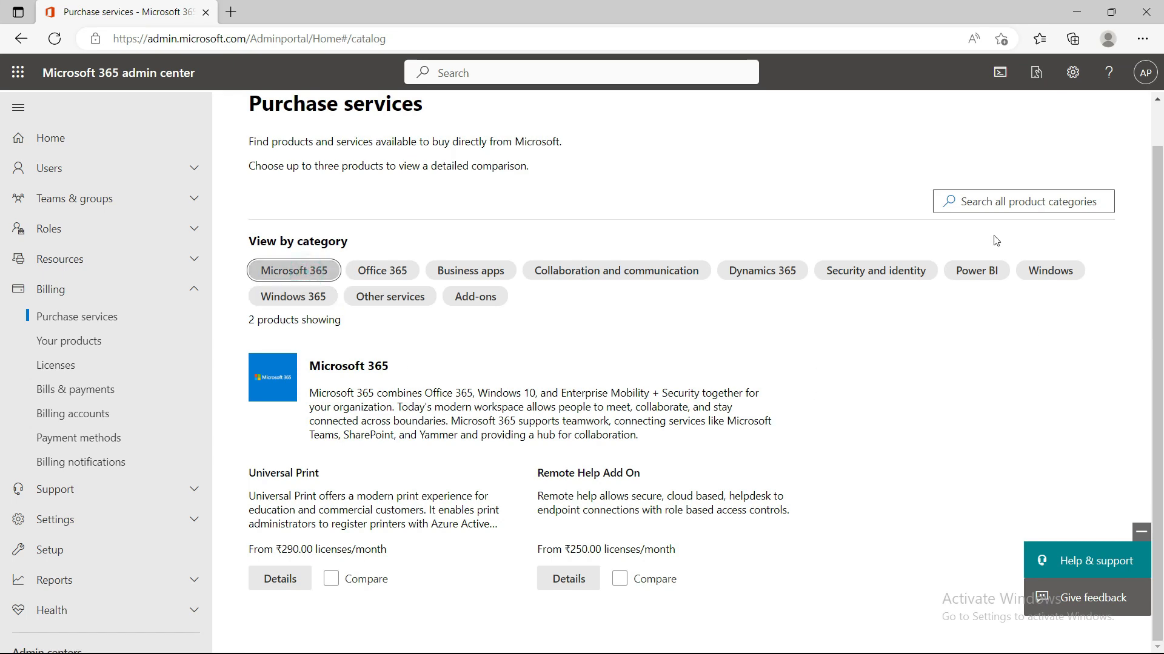
left_click(981, 203)
left_click(382, 270)
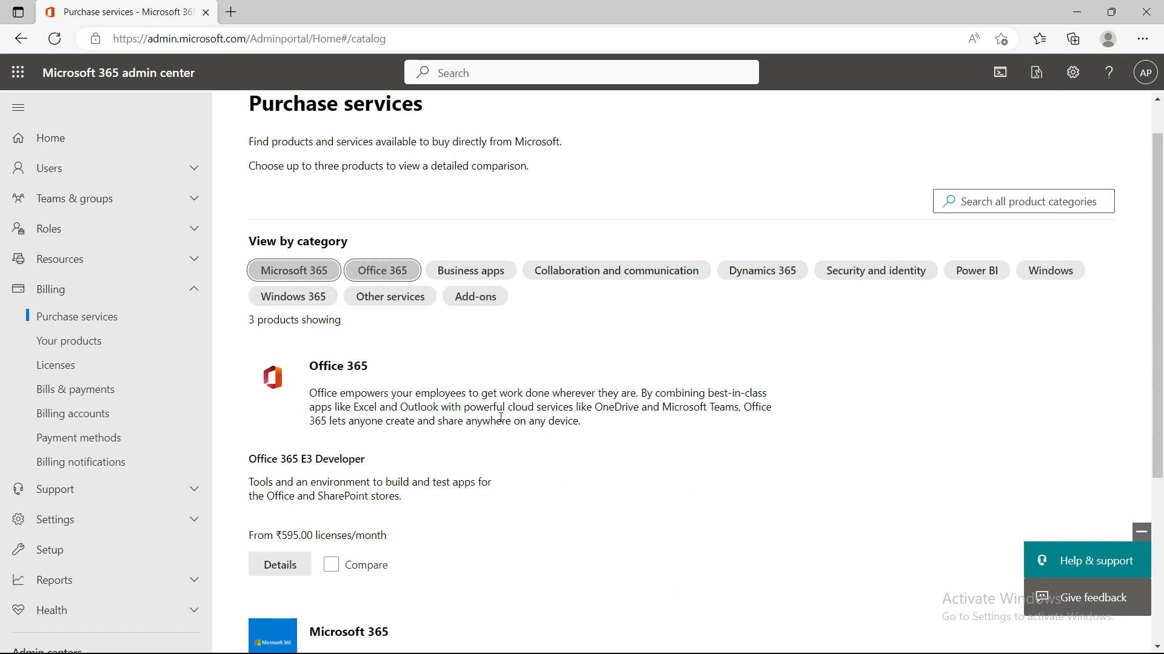
scroll(500, 418, "down", 4)
scroll(450, 531, "up", 5)
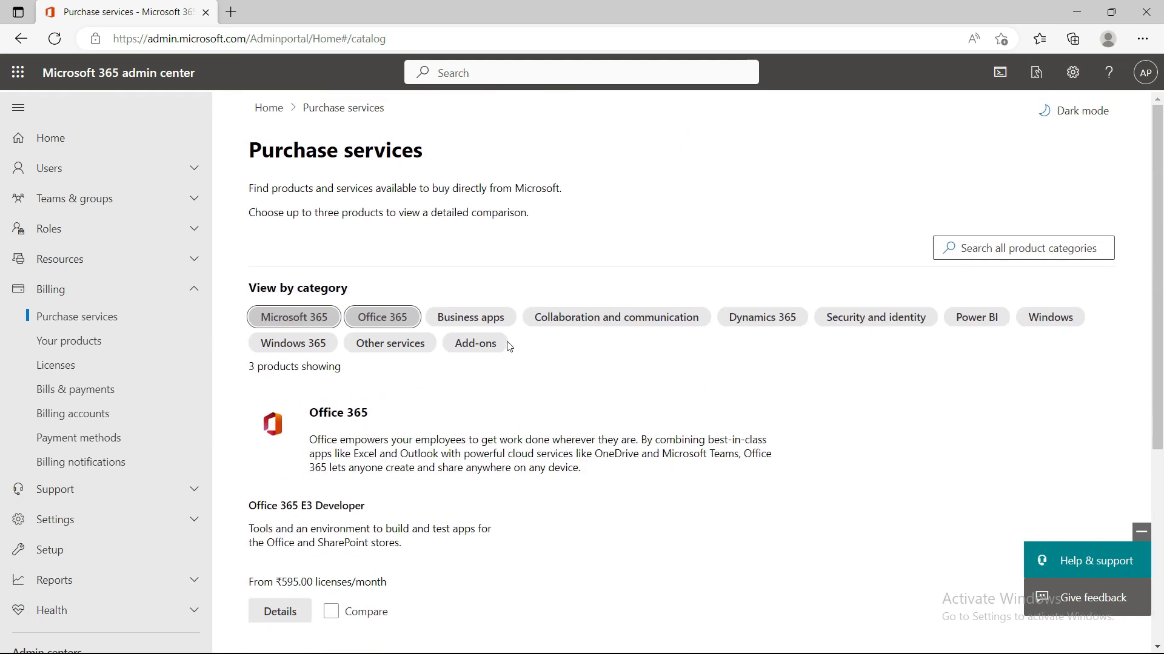
Add Business apps, Collaboration and communication, Dynamics 365, and Security and identity to the category filter.
left_click(502, 317)
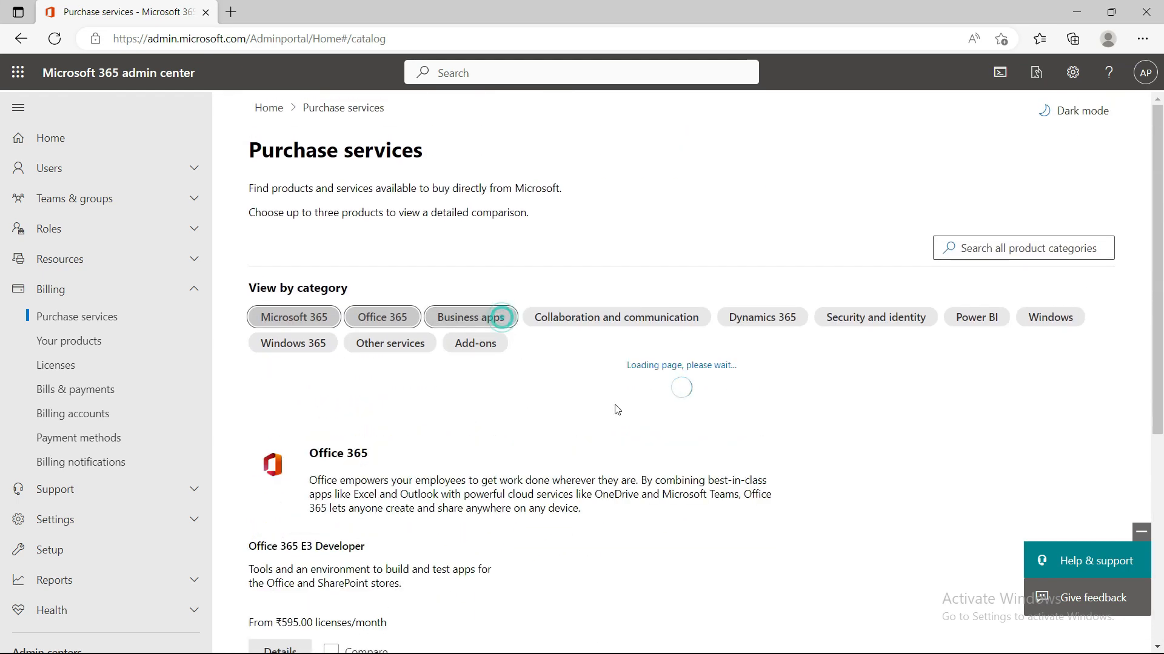
left_click(600, 320)
left_click(767, 324)
left_click(876, 317)
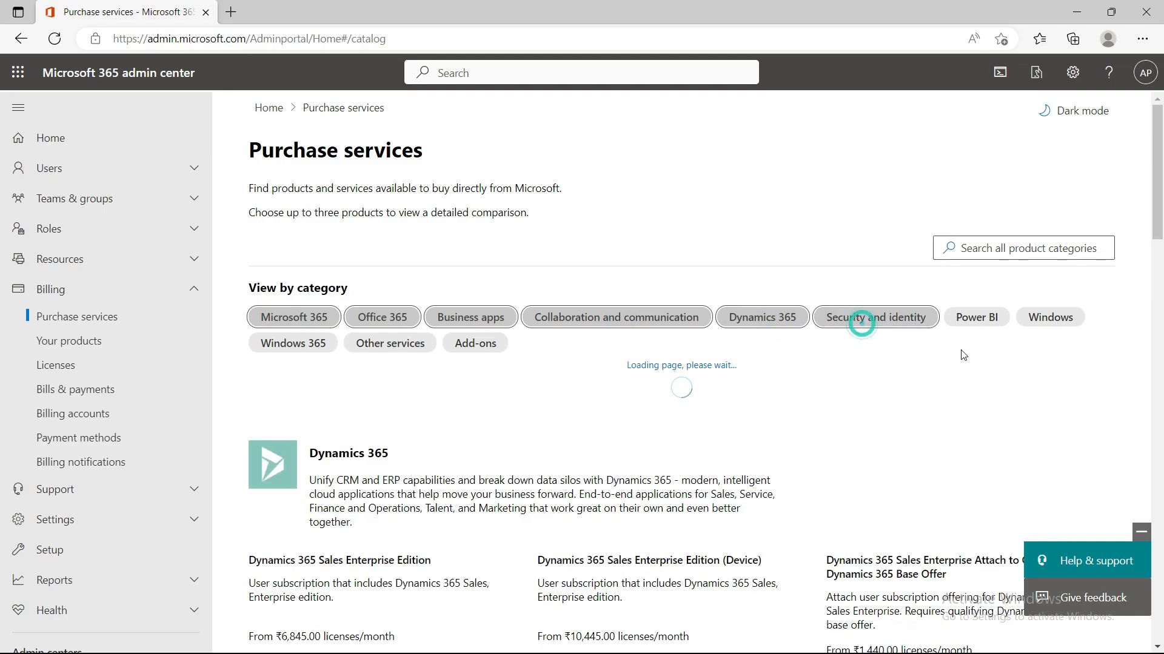
Review the Security and identity products and the monthly license prices of Enterprise Mobility + Security E3 and E5.
scroll(614, 458, "down", 5)
scroll(615, 459, "down", 5)
scroll(671, 395, "up", 6)
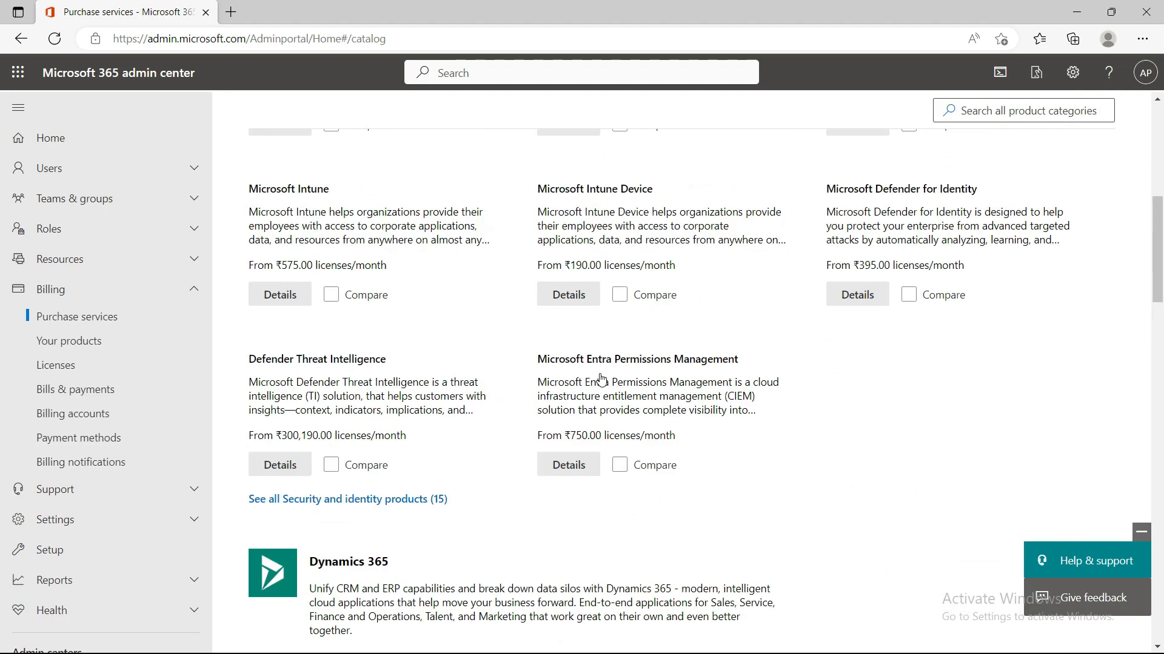
scroll(398, 394, "up", 3)
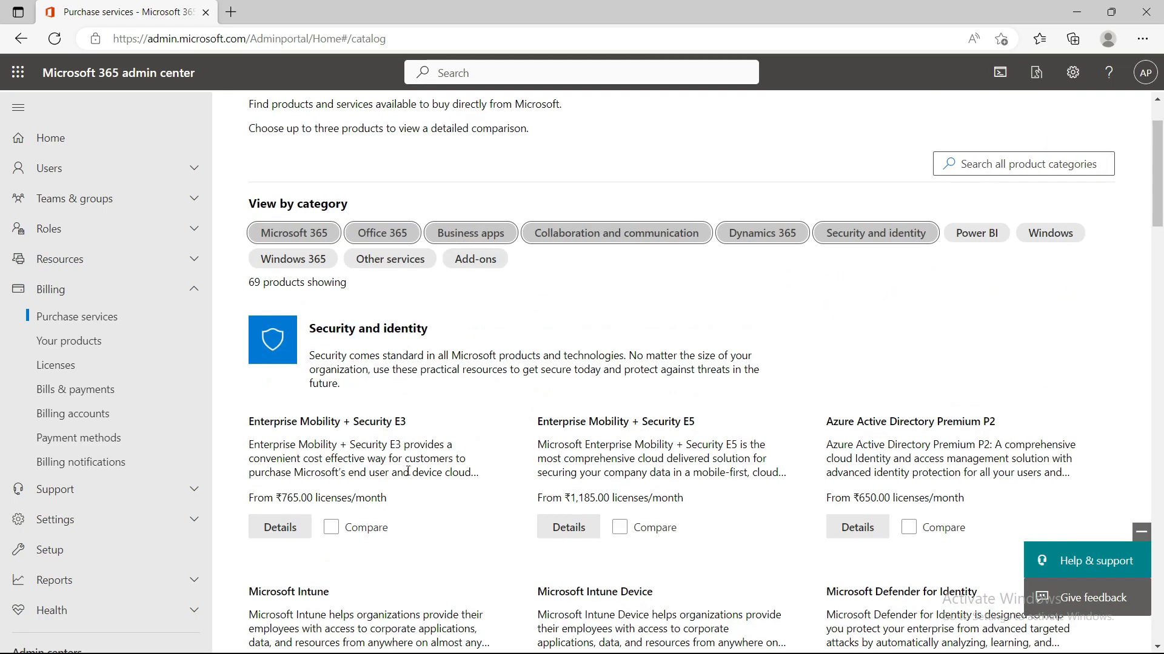
left_click_drag(276, 498, 370, 500)
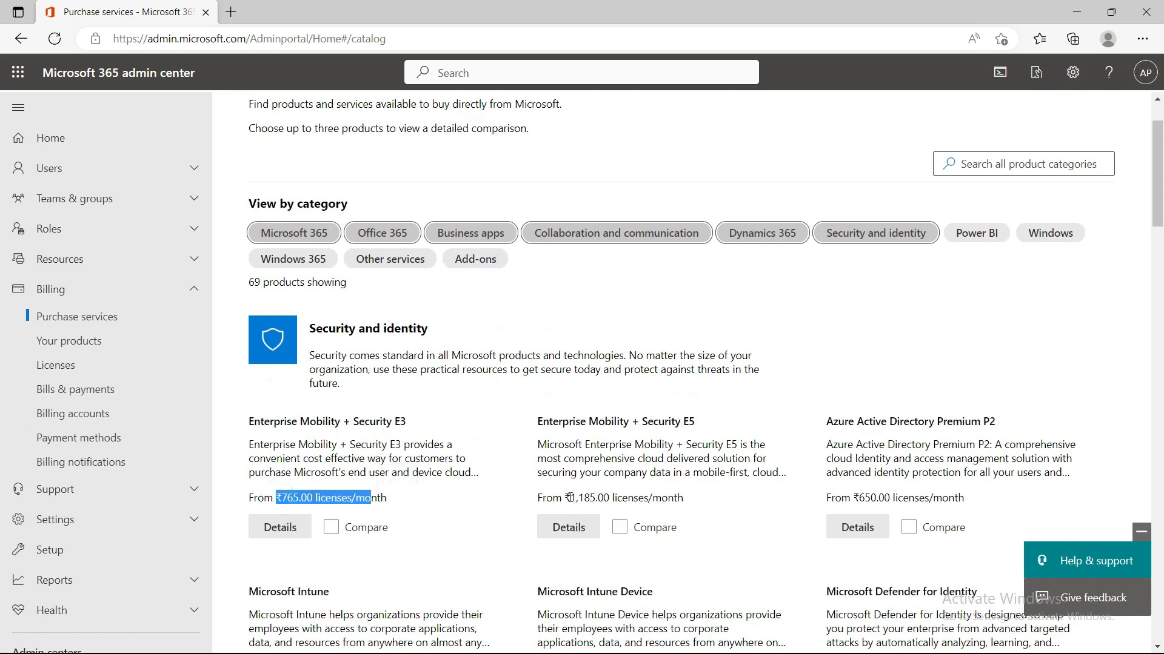
left_click_drag(537, 498, 629, 498)
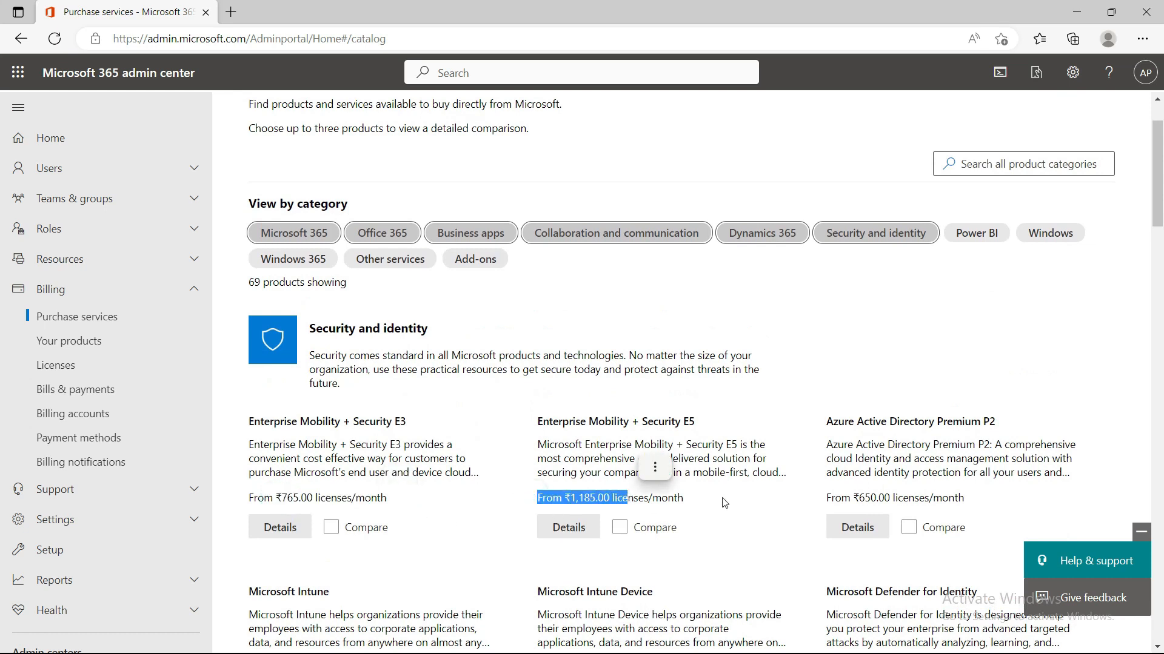
scroll(608, 371, "down", 4)
scroll(608, 371, "up", 4)
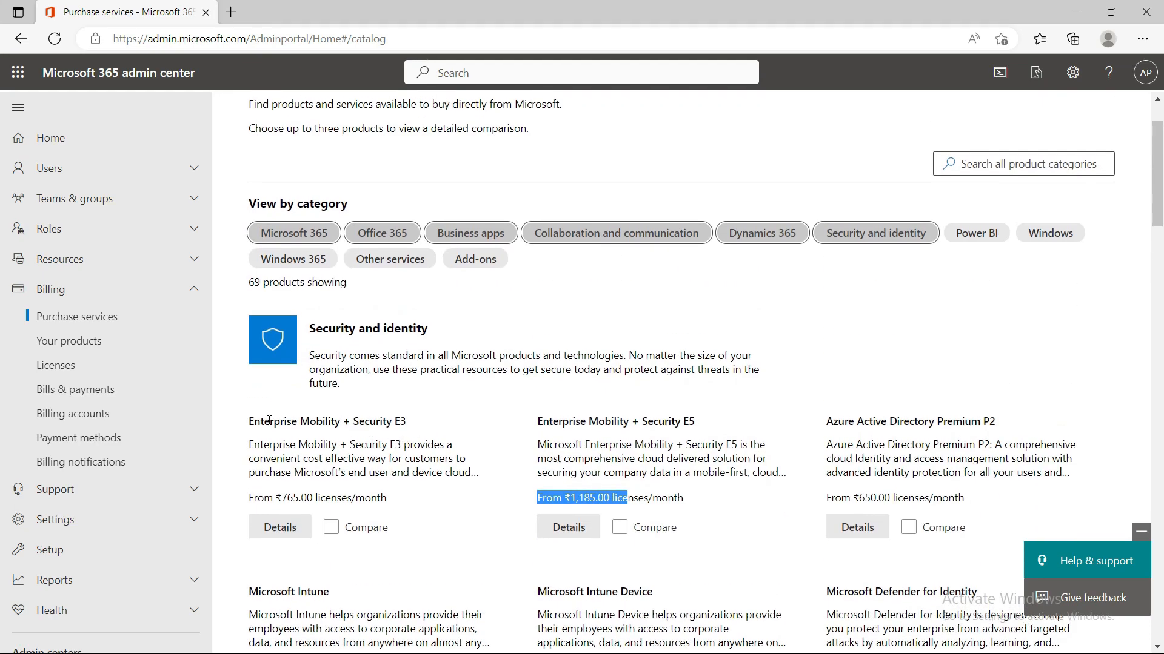
View the Enterprise Mobility + Security E3 details and its purchase page, and return to the Purchase services catalogue.
left_click(290, 530)
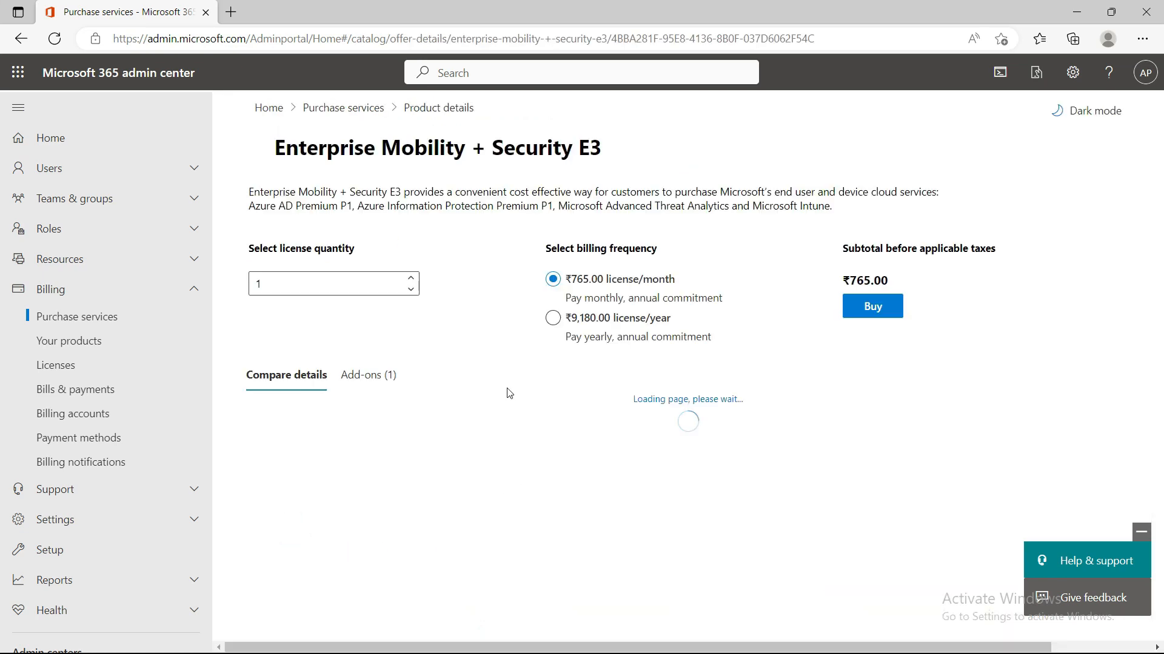
left_click(873, 307)
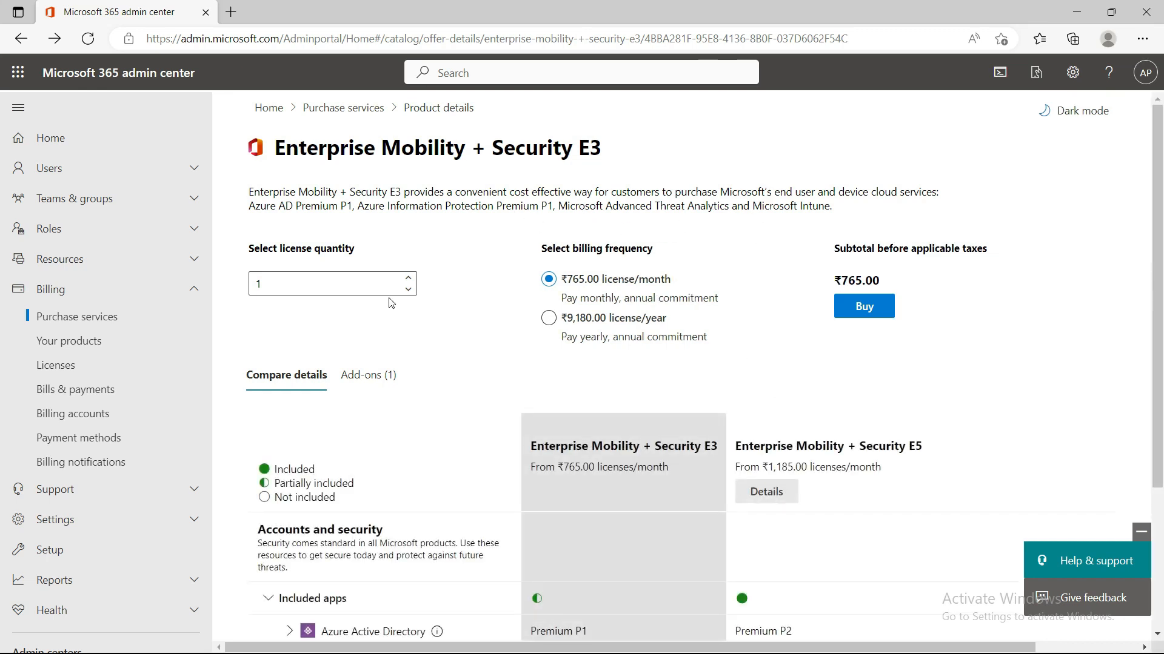
left_click(357, 108)
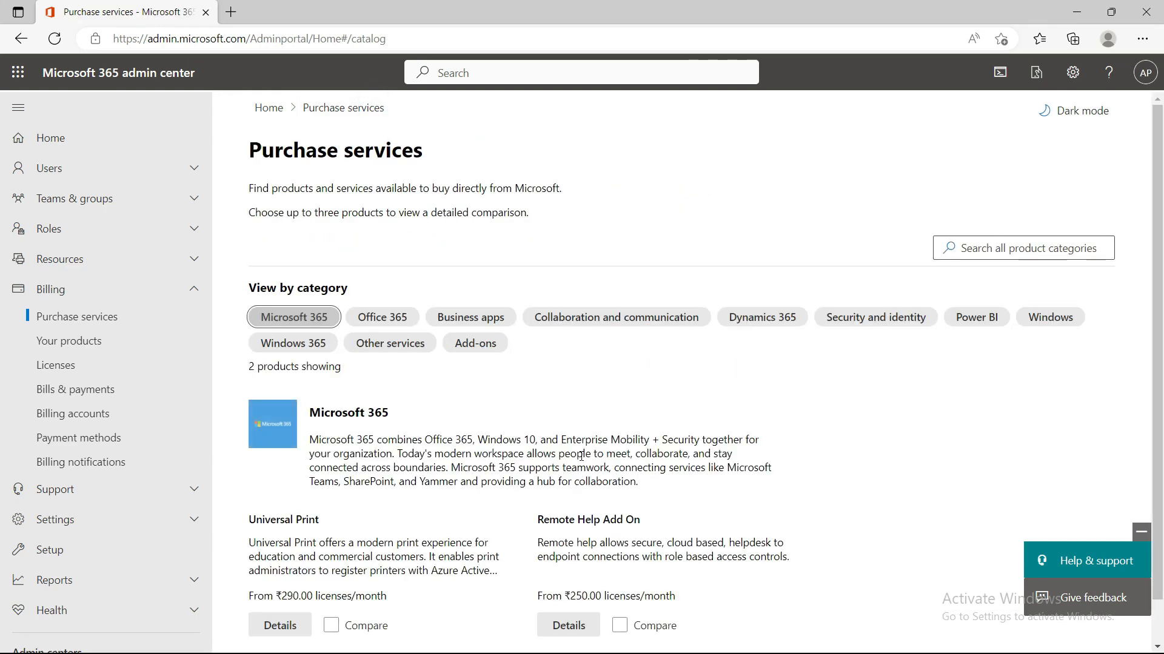
Filter the catalogue by Security and identity and compare Enterprise Mobility + Security E3 with Enterprise Mobility + Security E5.
scroll(676, 480, "down", 1)
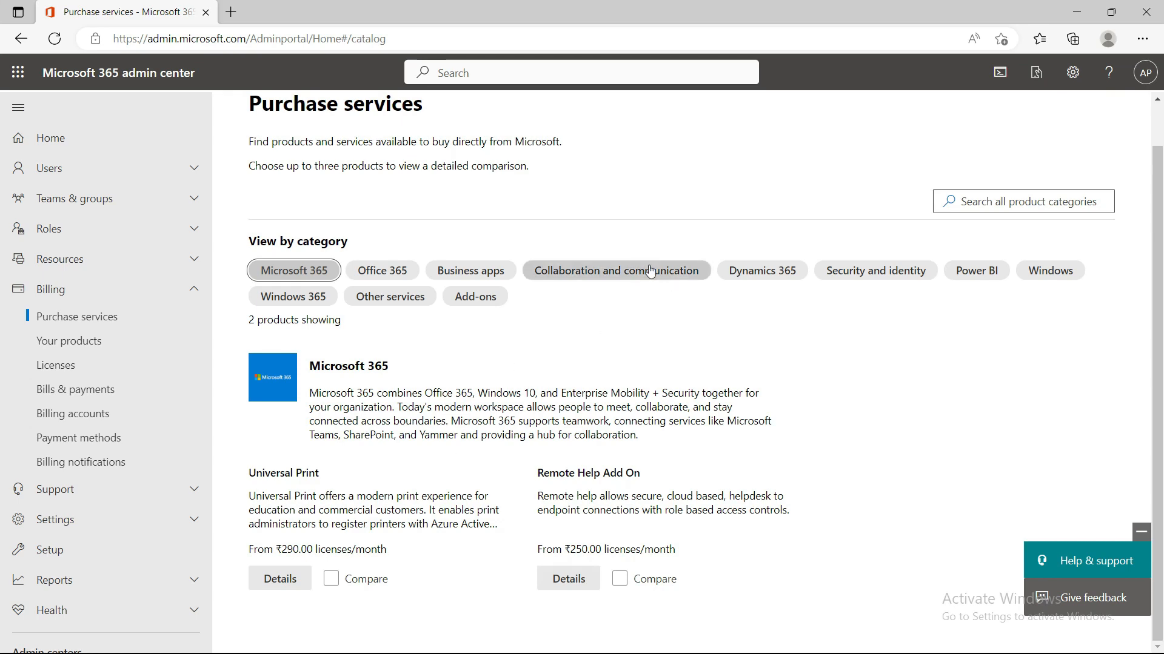
left_click(897, 271)
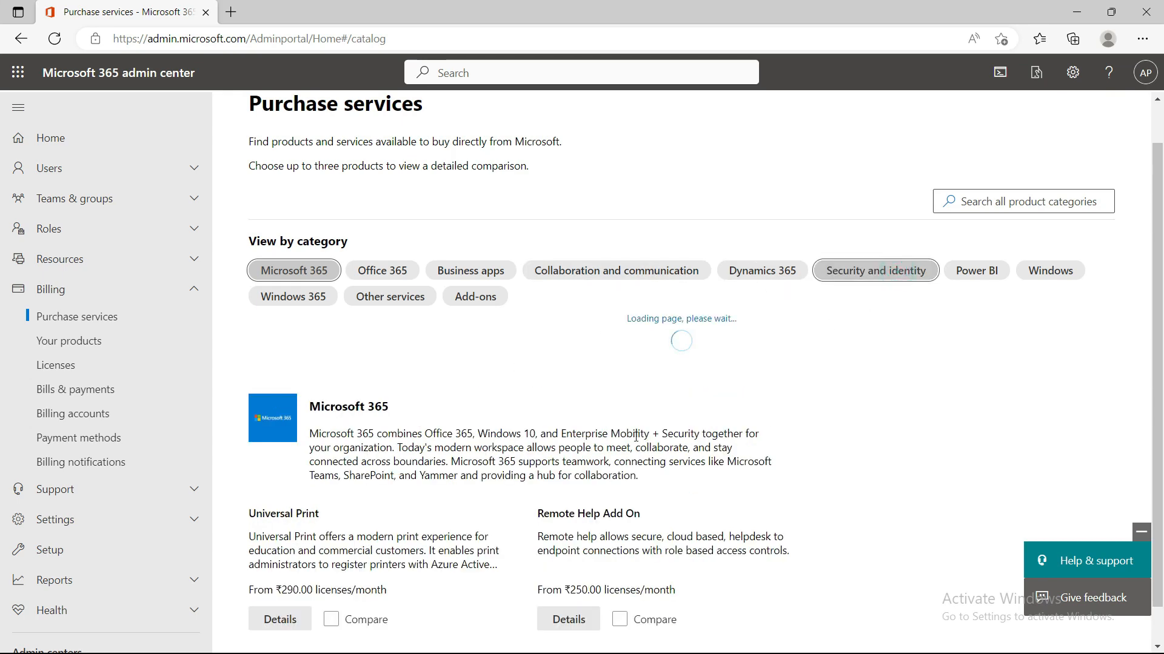
scroll(395, 344, "down", 4)
left_click(331, 313)
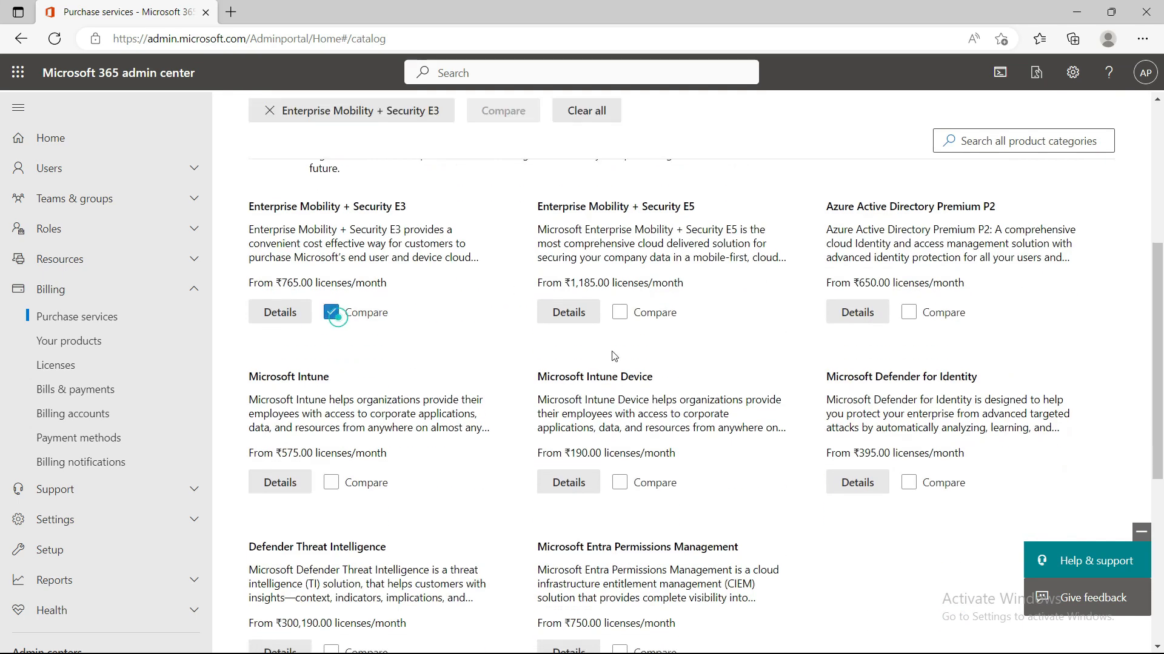
left_click(619, 314)
scroll(606, 254, "up", 4)
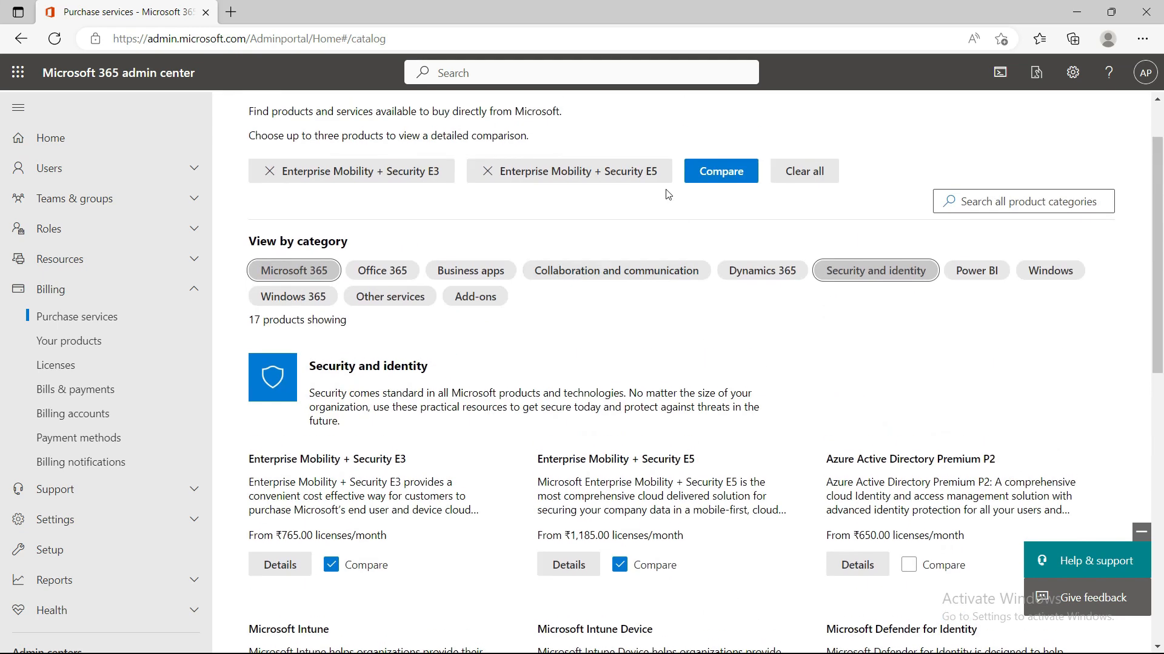
left_click(720, 169)
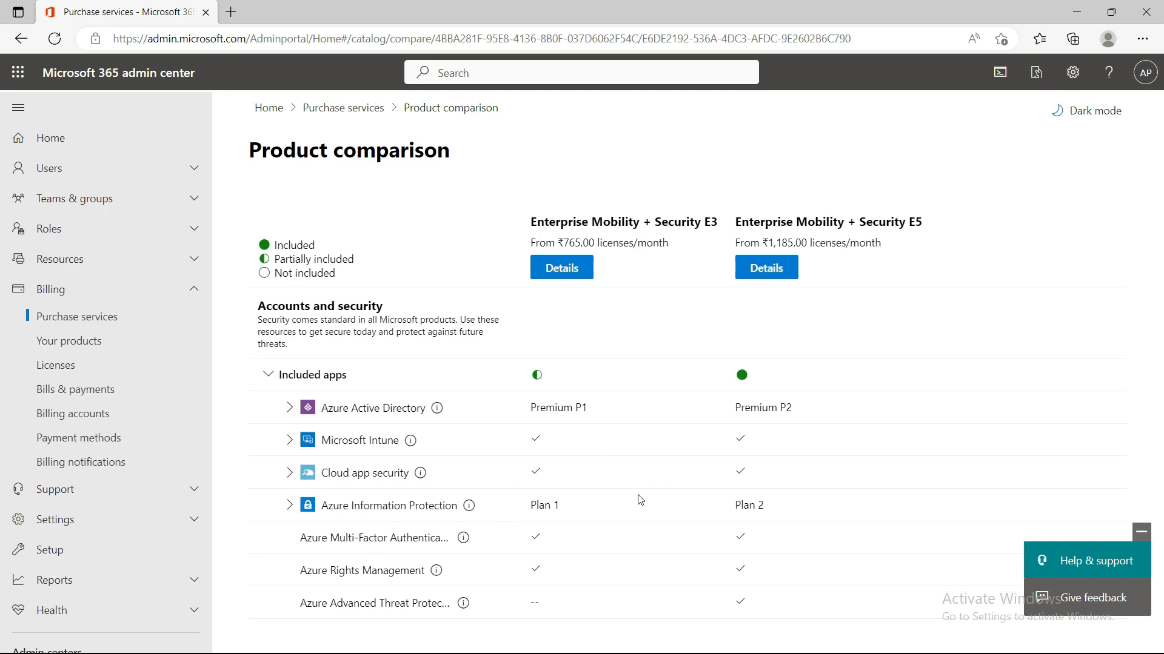
Expand Azure Active Directory in the product comparison and review its features for both plans.
left_click(289, 408)
scroll(515, 526, "down", 2)
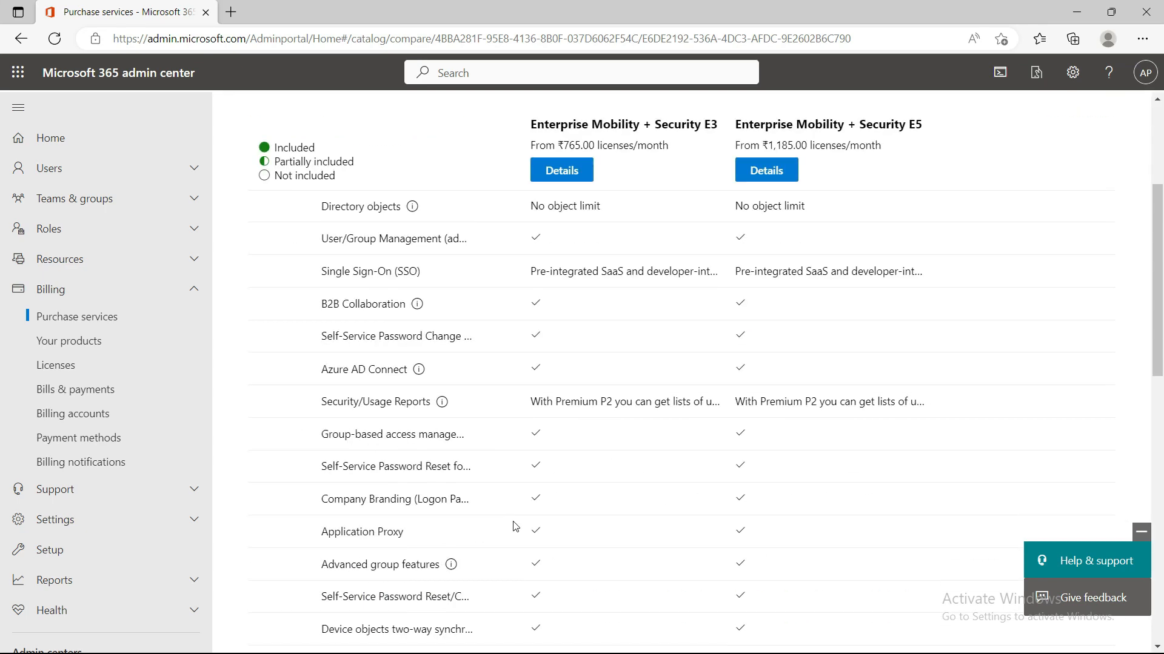
scroll(515, 526, "down", 13)
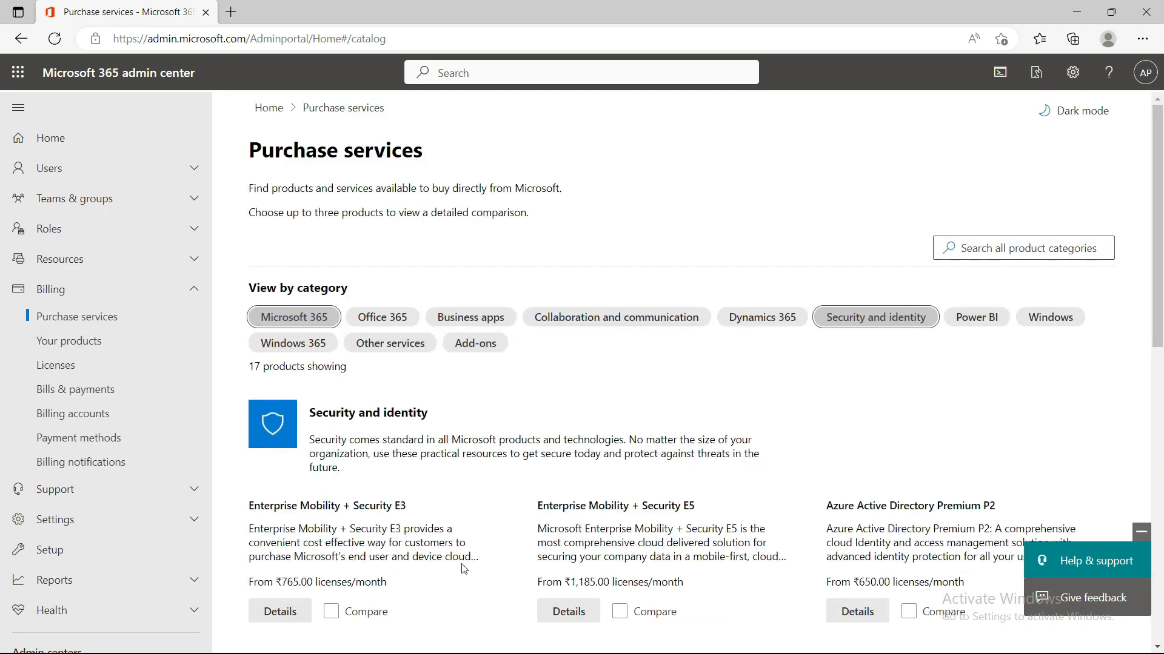
View the expiration date, unit price and other subscription details of Microsoft 365 E5 Developer in Your products, and return to the product list.
left_click(88, 343)
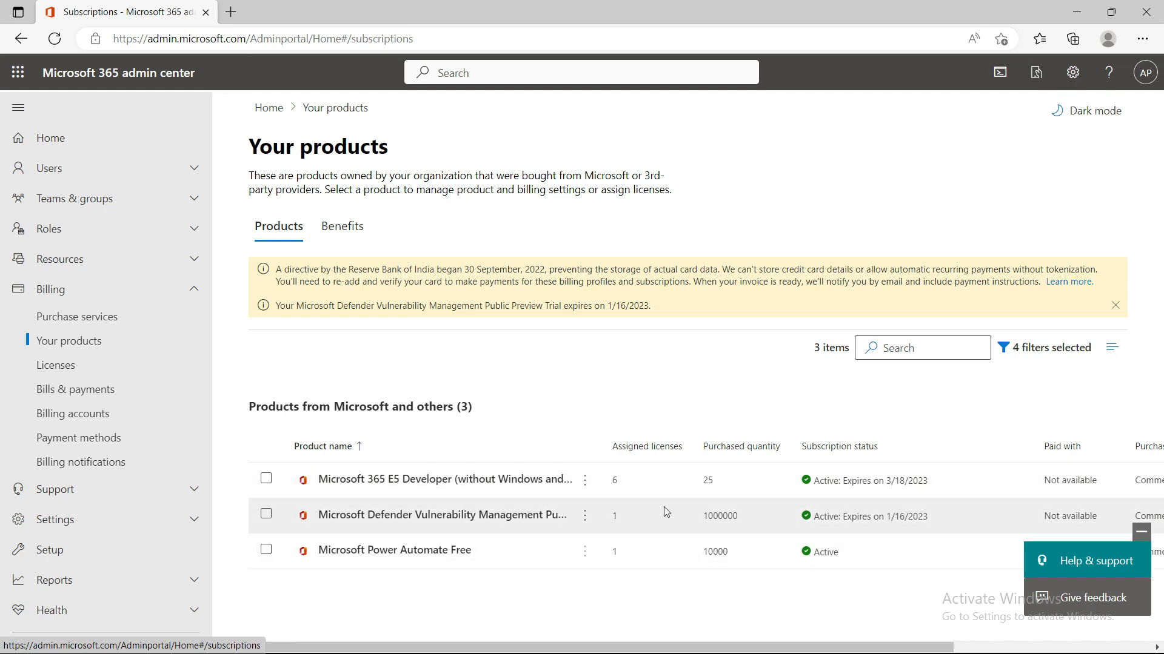
left_click(462, 480)
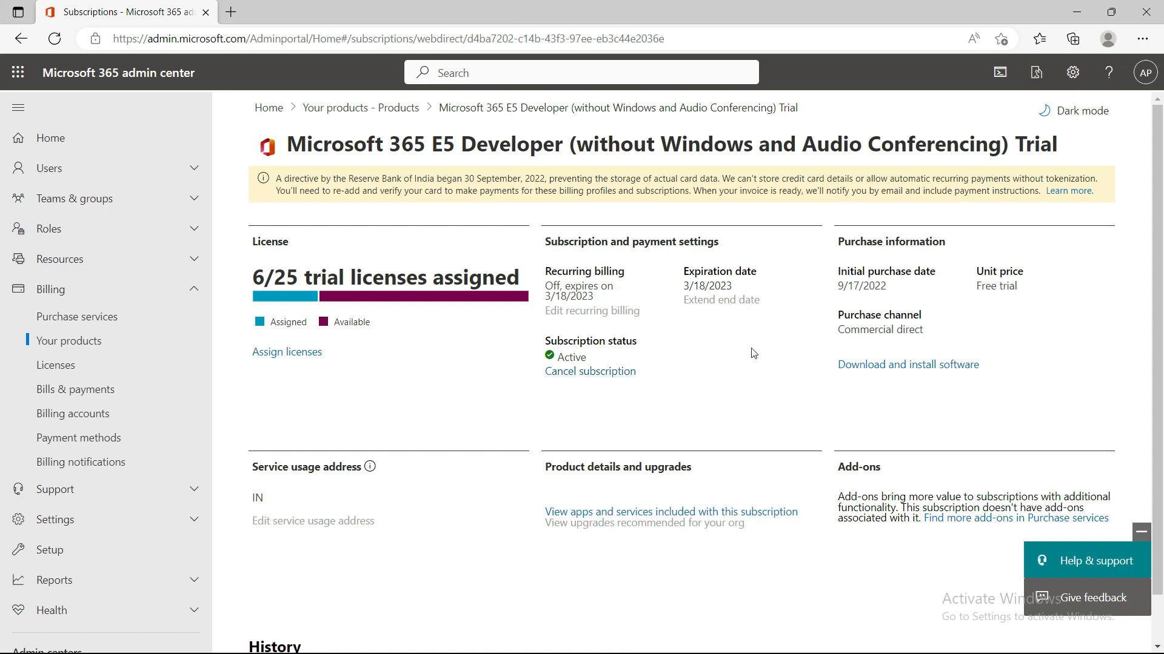
left_click_drag(691, 286, 732, 286)
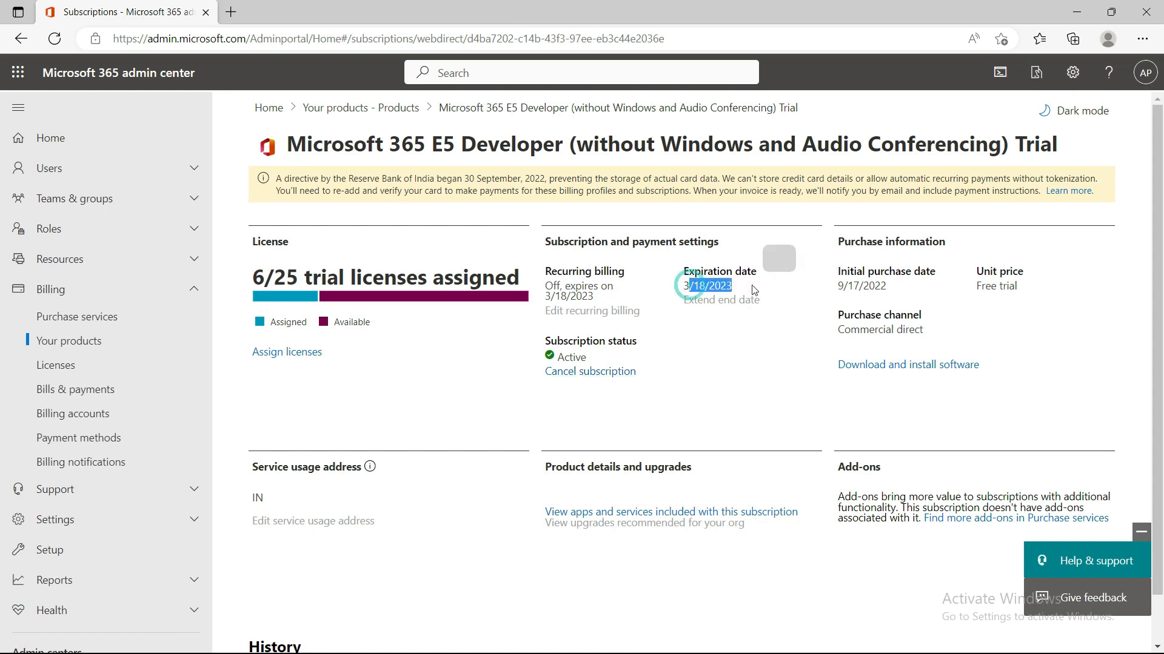
left_click_drag(1018, 286, 979, 287)
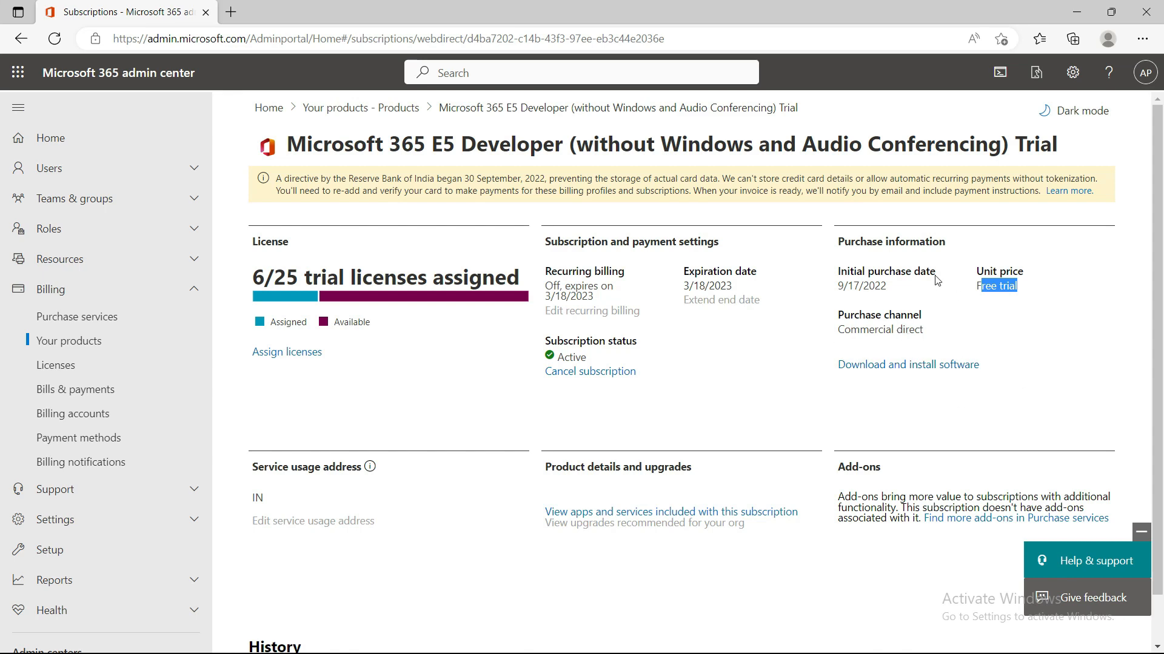
scroll(899, 439, "down", 1)
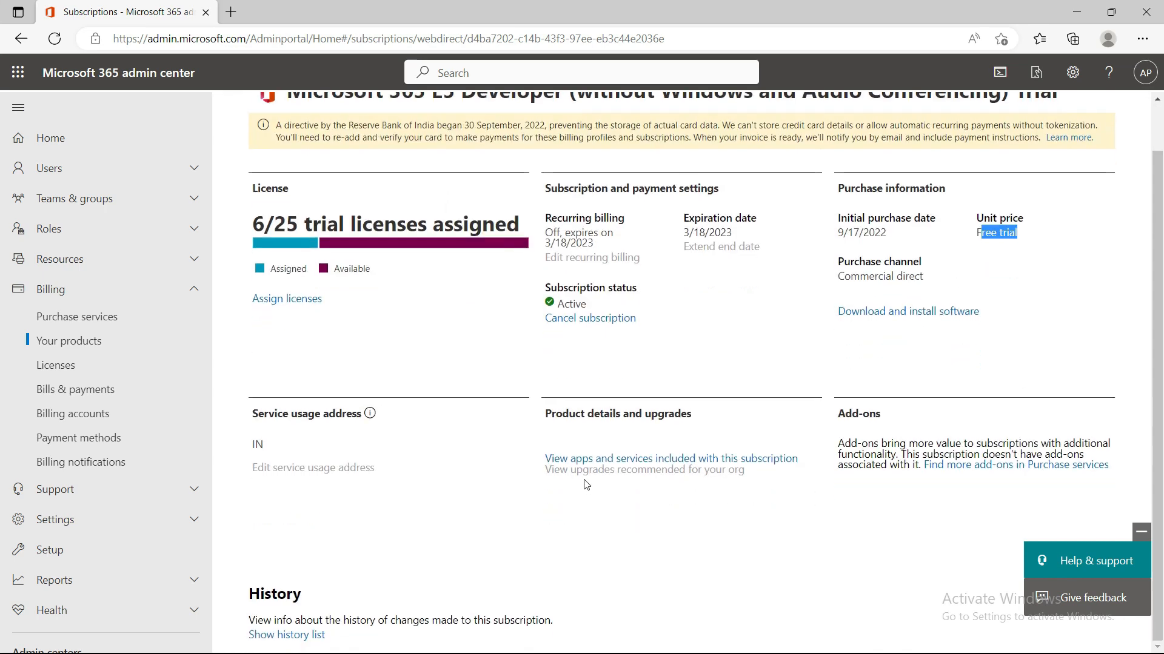
scroll(315, 385, "up", 1)
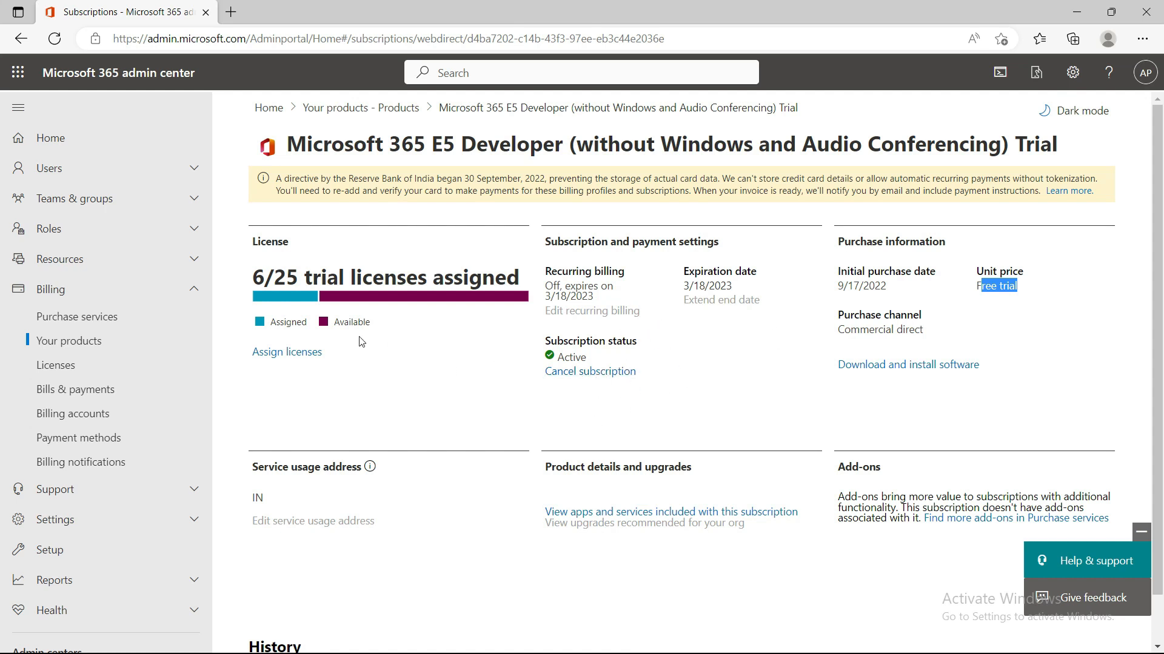
left_click(391, 108)
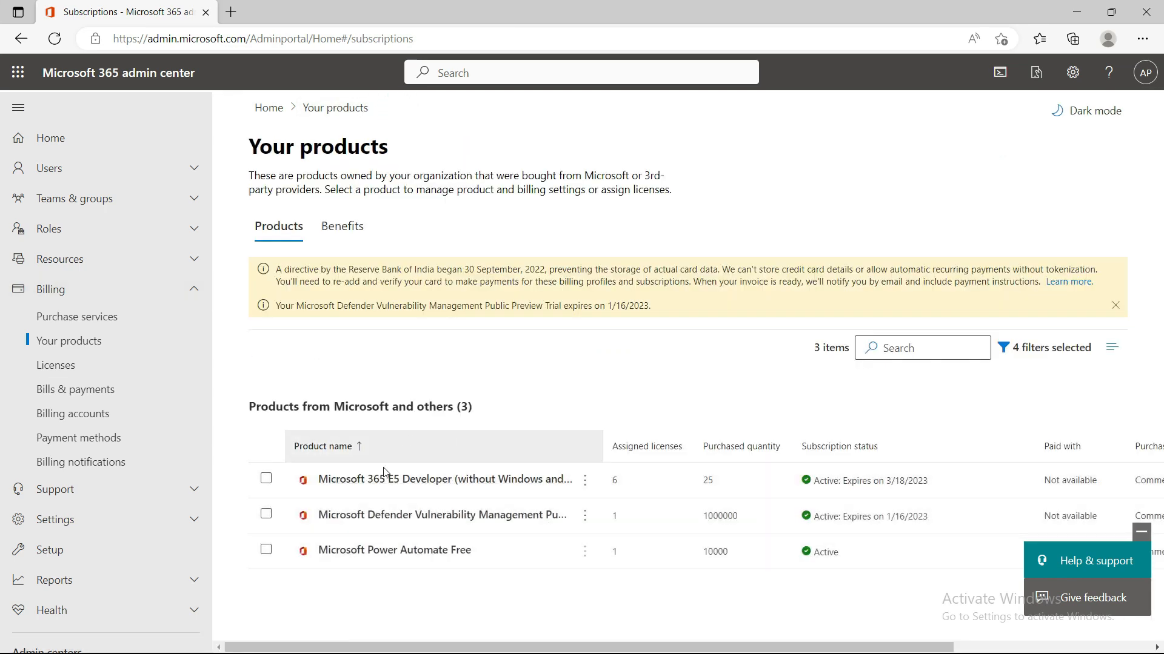
Open the license details of Microsoft 365 E5 Developer from Licenses and review the users assigned to it.
left_click(60, 367)
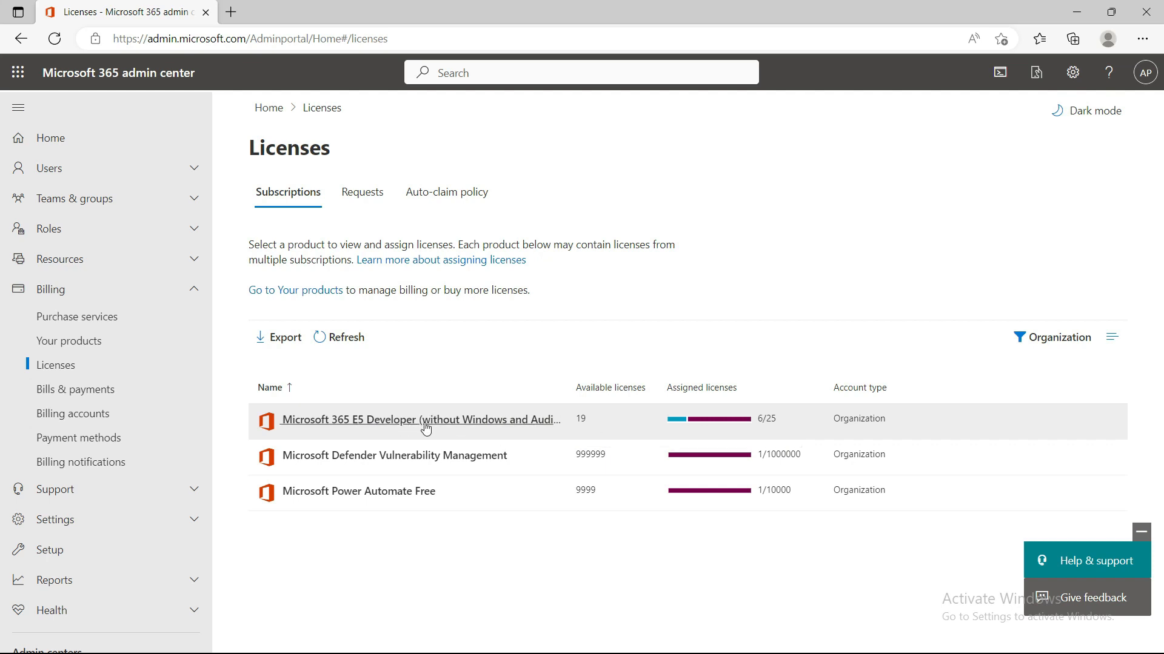
left_click(387, 426)
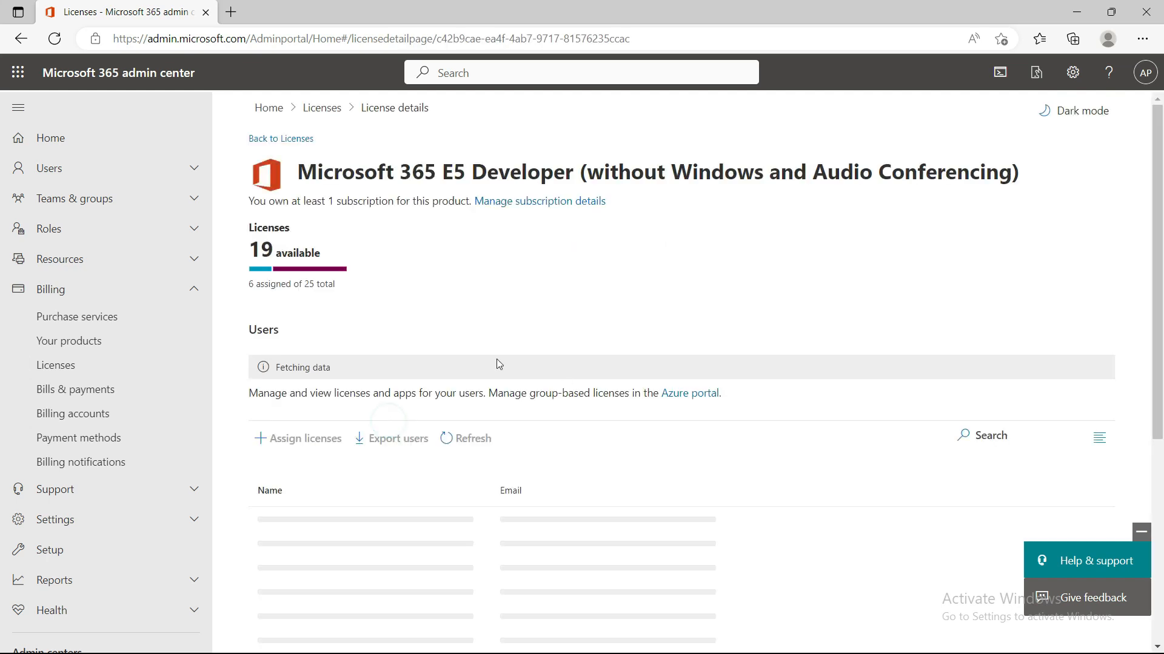
scroll(398, 388, "down", 3)
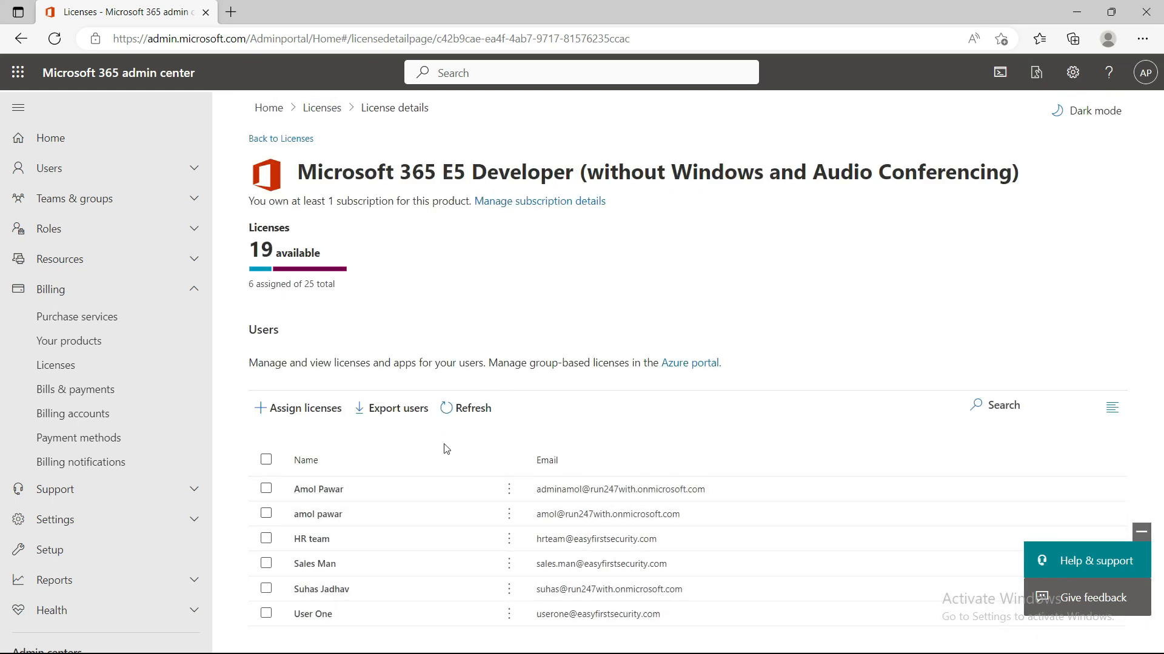
Unassign the Microsoft 365 E5 Developer license from the last user in the list.
left_click(266, 614)
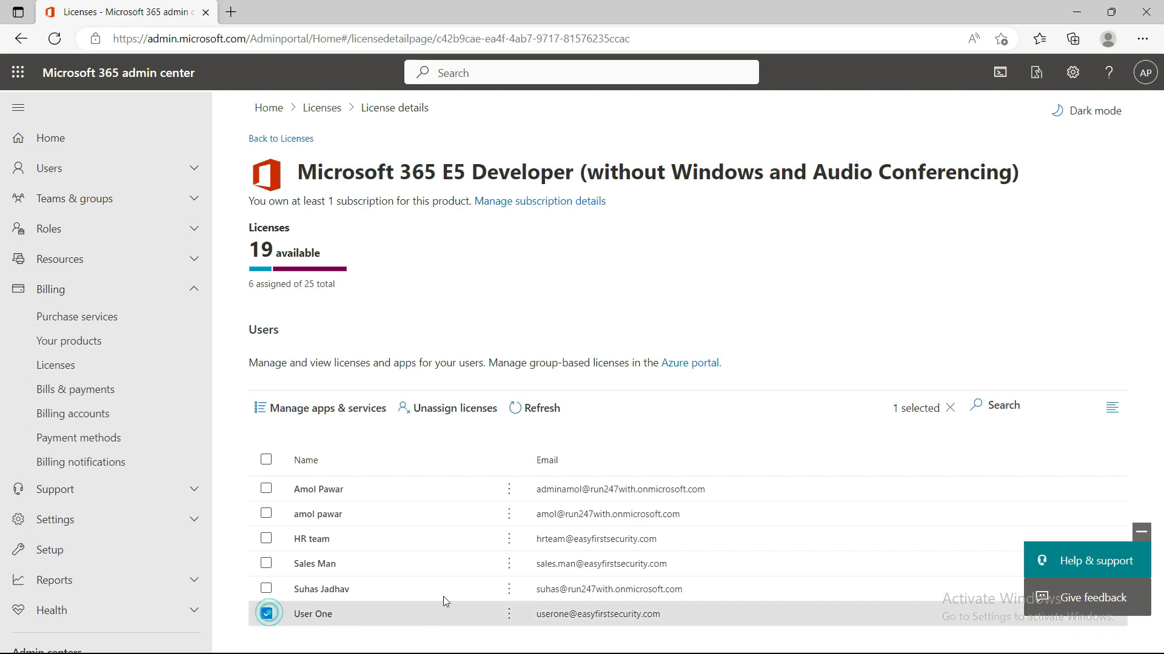
left_click(458, 405)
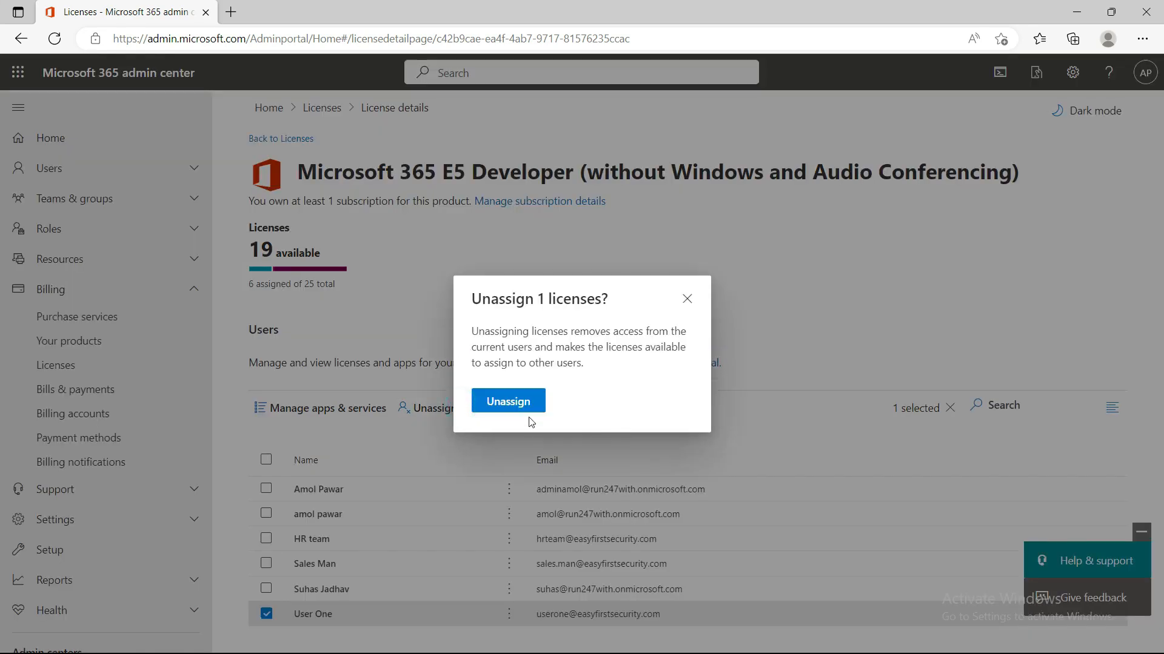
left_click(520, 402)
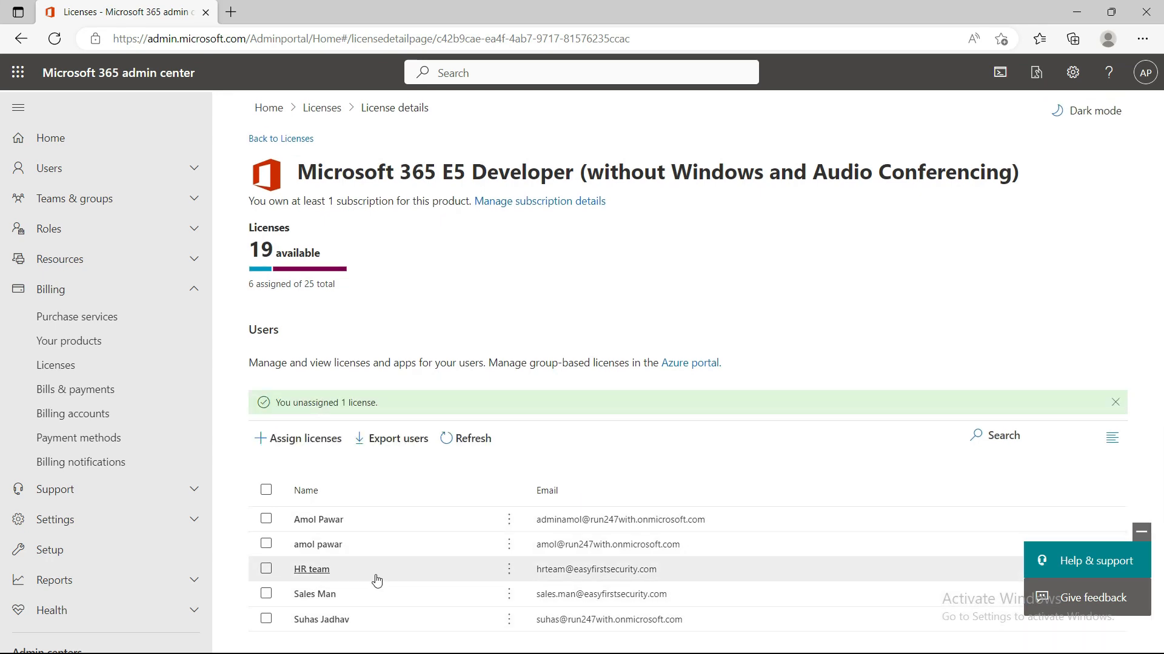
Turn off Microsoft 365 Apps for Enterprise in the sales user's apps and services, and save the change.
left_click(314, 595)
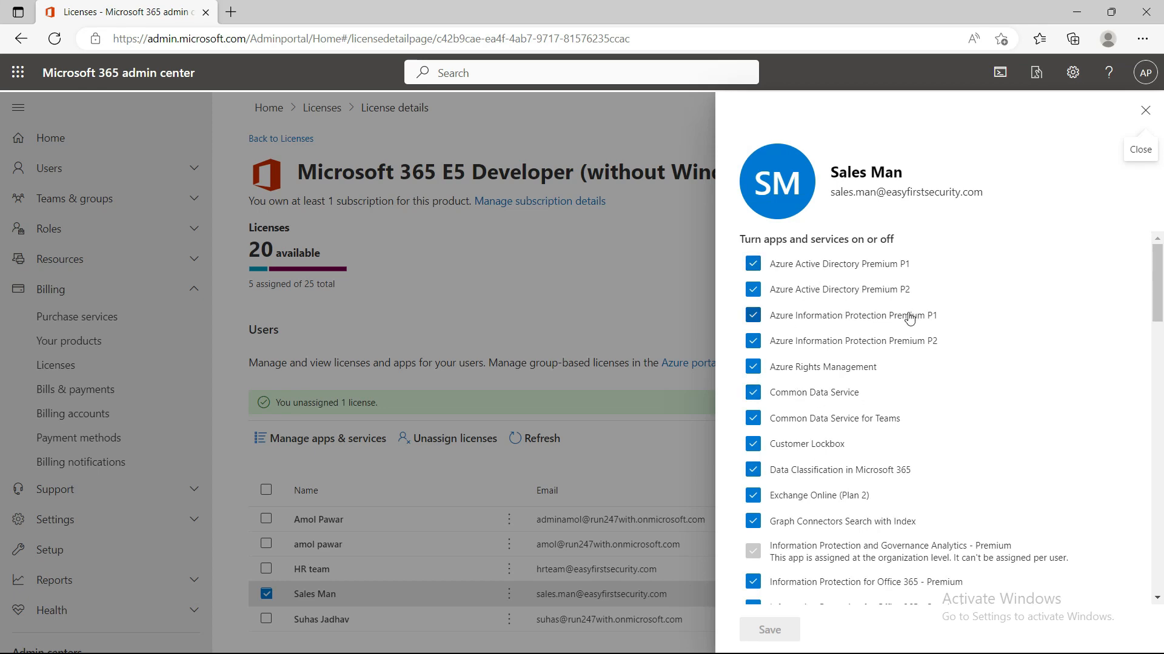
scroll(915, 503, "down", 3)
scroll(920, 504, "down", 4)
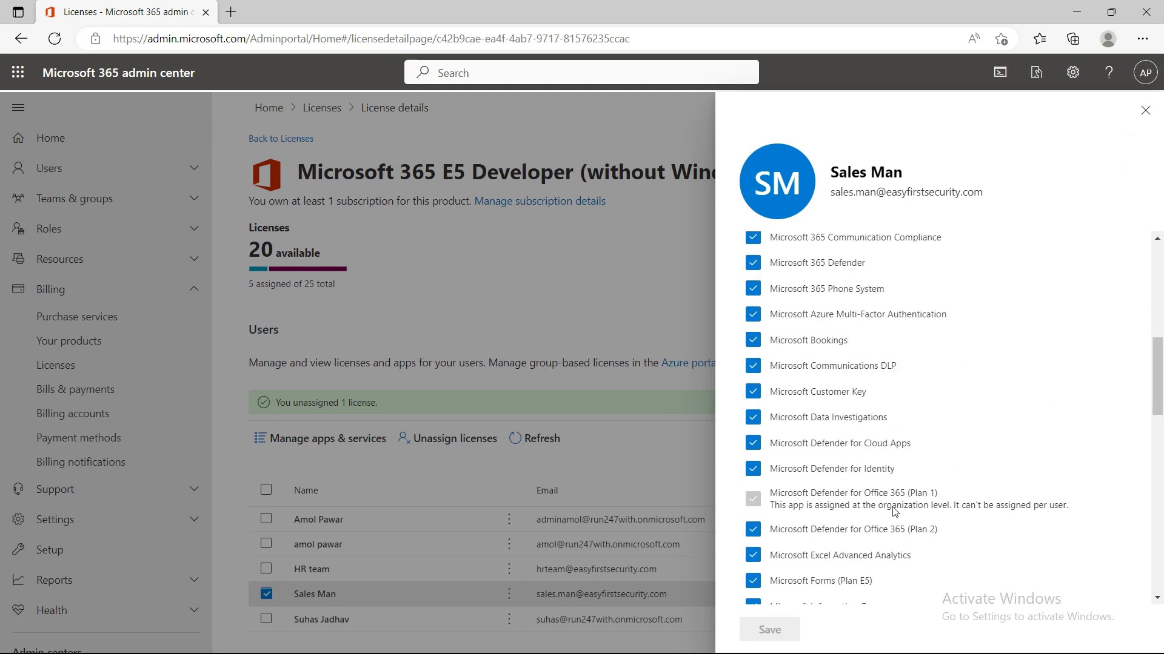
scroll(902, 506, "up", 7)
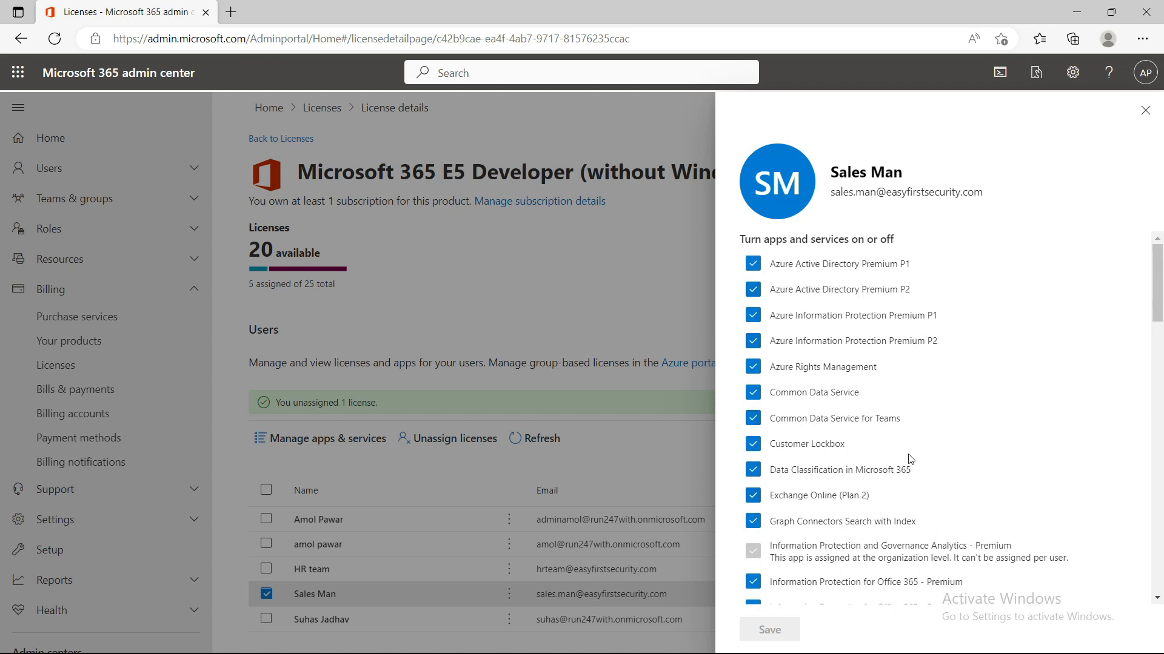
scroll(910, 459, "down", 1)
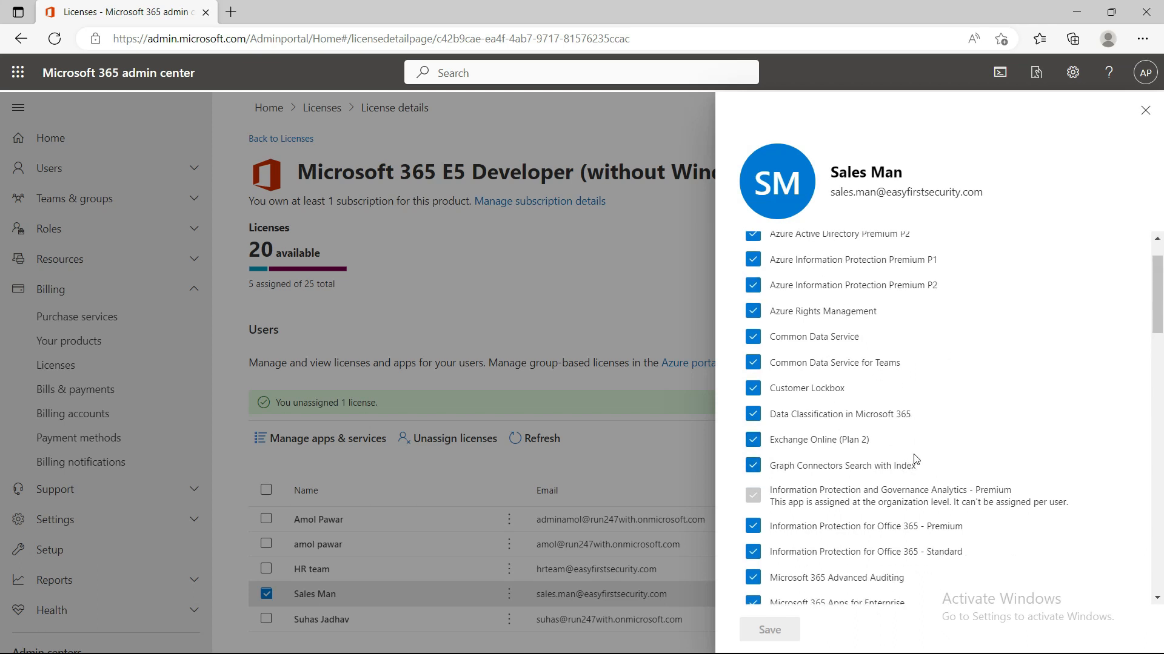
scroll(916, 461, "down", 3)
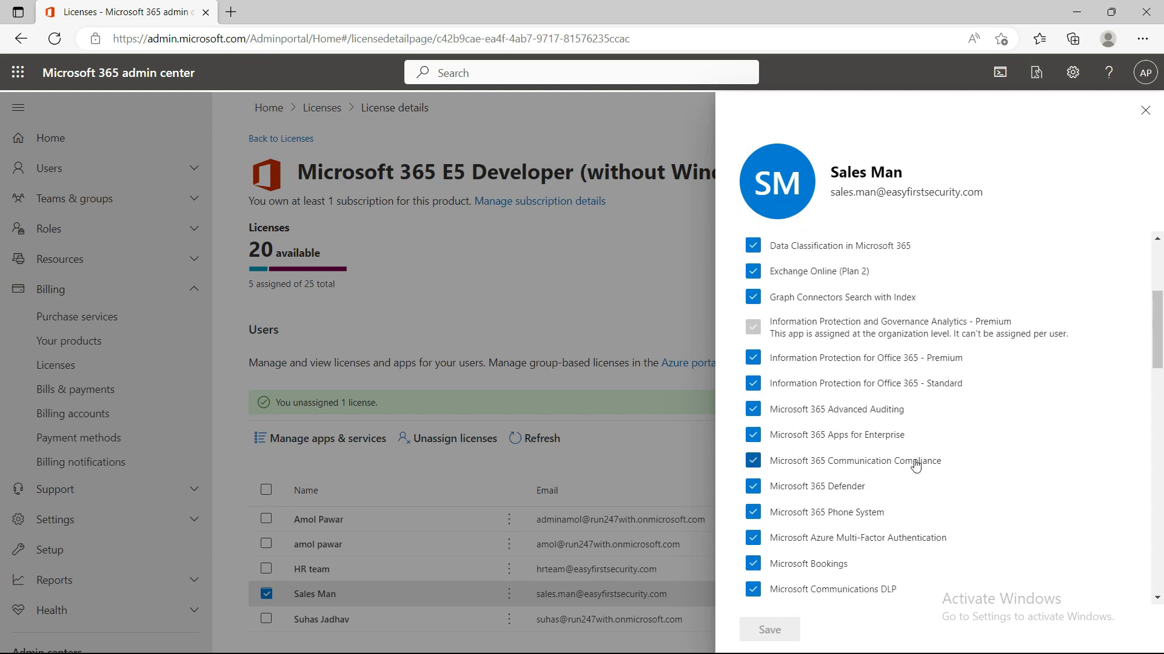
left_click(849, 446)
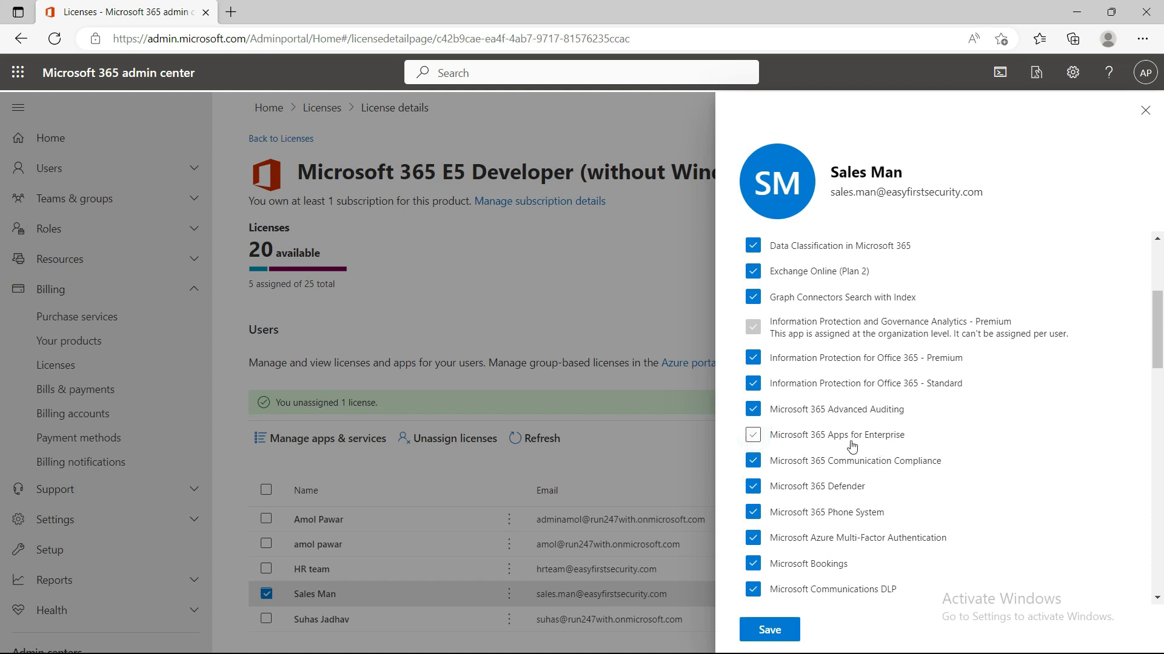
left_click(766, 630)
Turn off Microsoft Intune in the same user's apps and services, save the change and close the user's details.
scroll(830, 485, "up", 2)
scroll(844, 481, "up", 2)
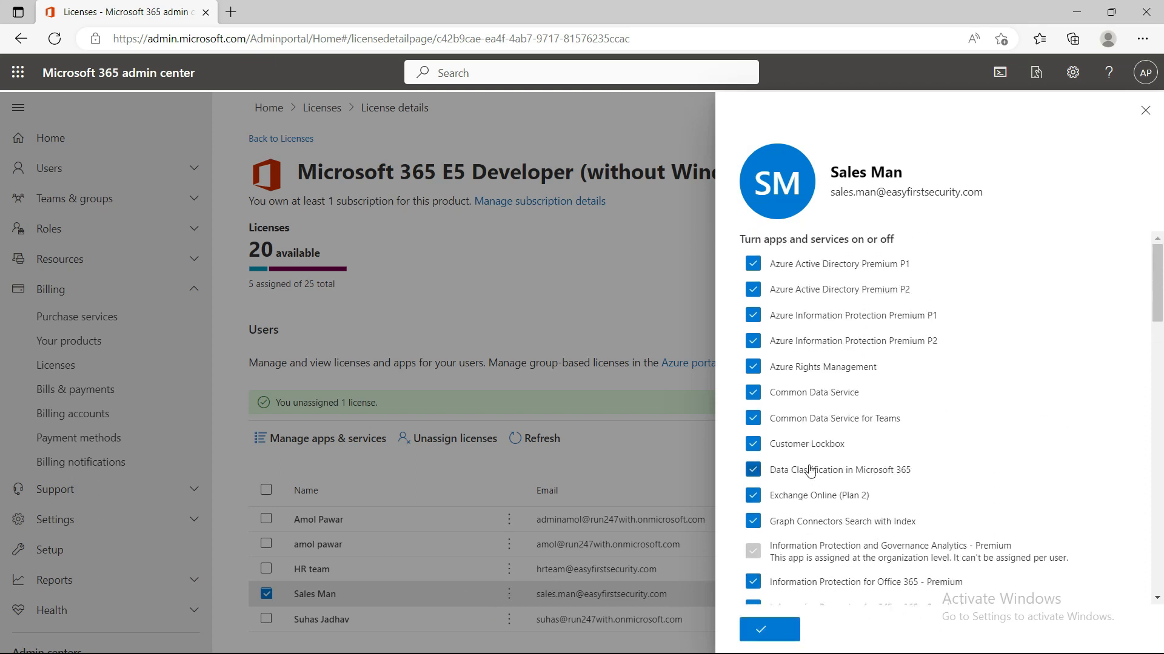
scroll(890, 476, "down", 3)
scroll(872, 446, "down", 9)
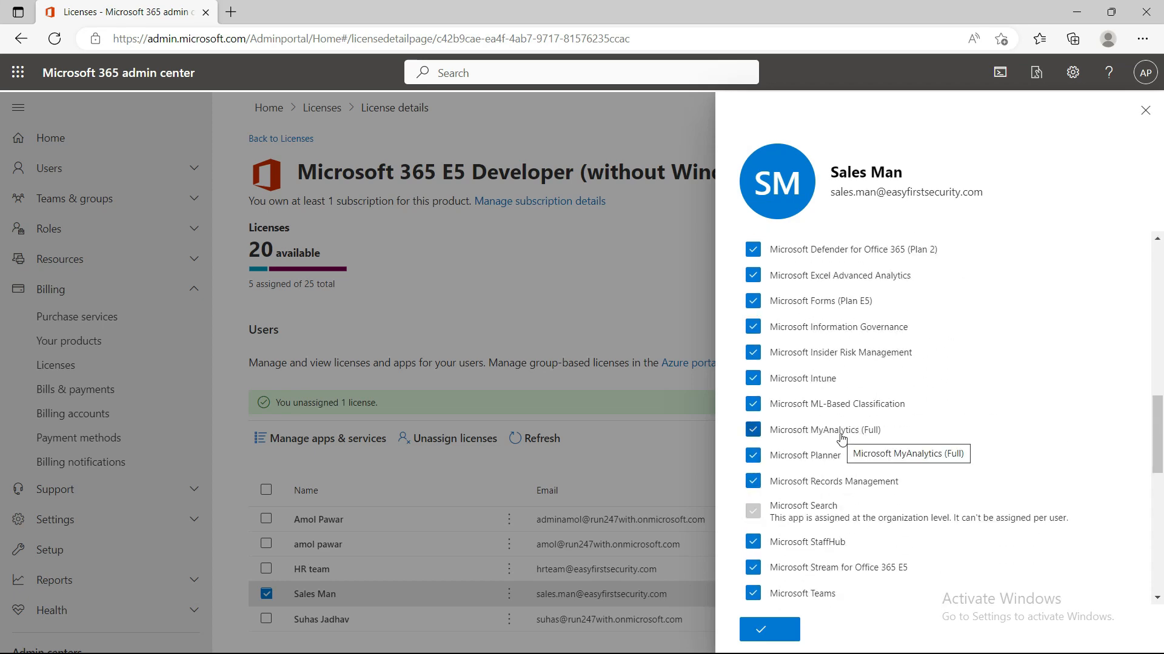
scroll(824, 408, "up", 6)
scroll(823, 407, "up", 5)
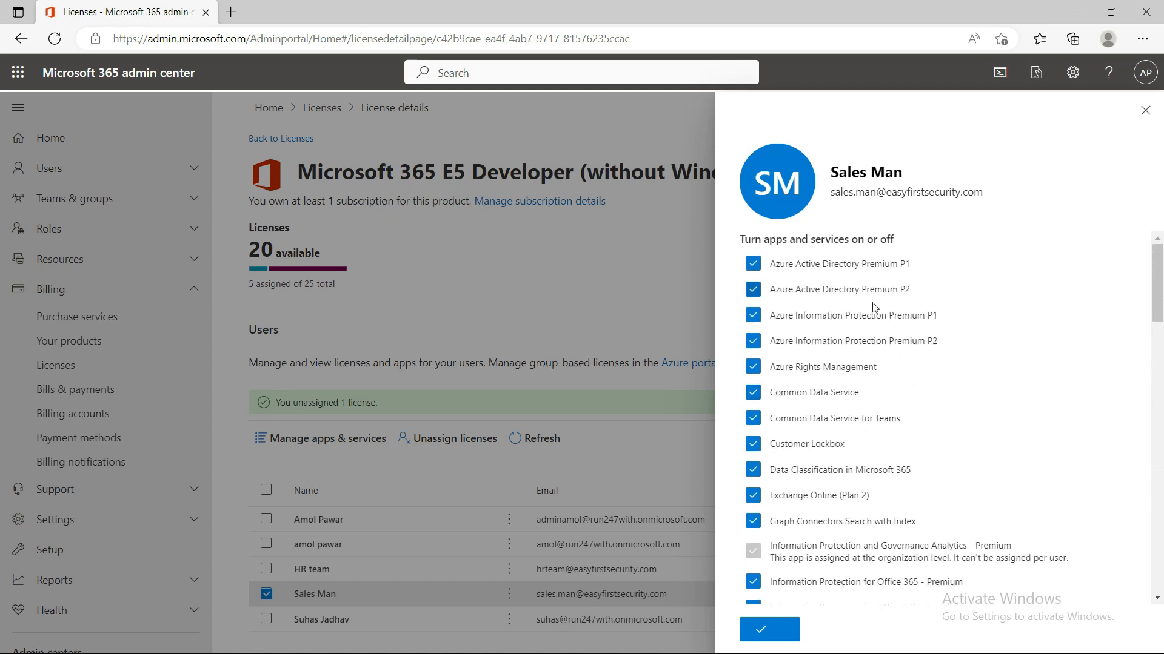
scroll(831, 442, "down", 3)
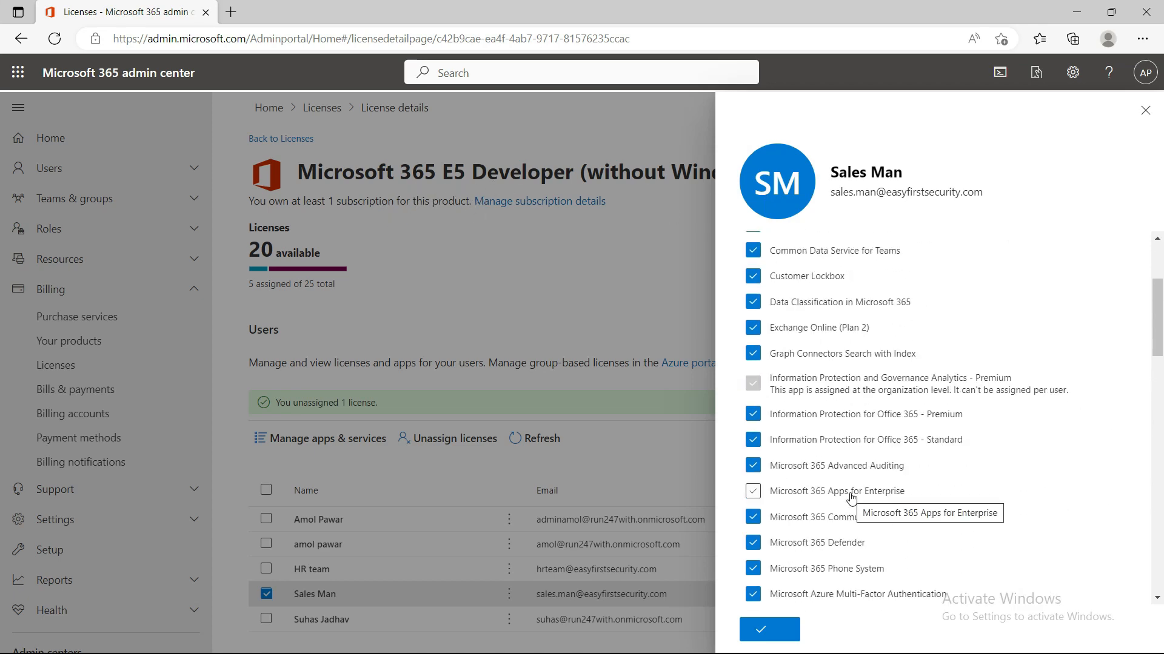
scroll(850, 499, "down", 5)
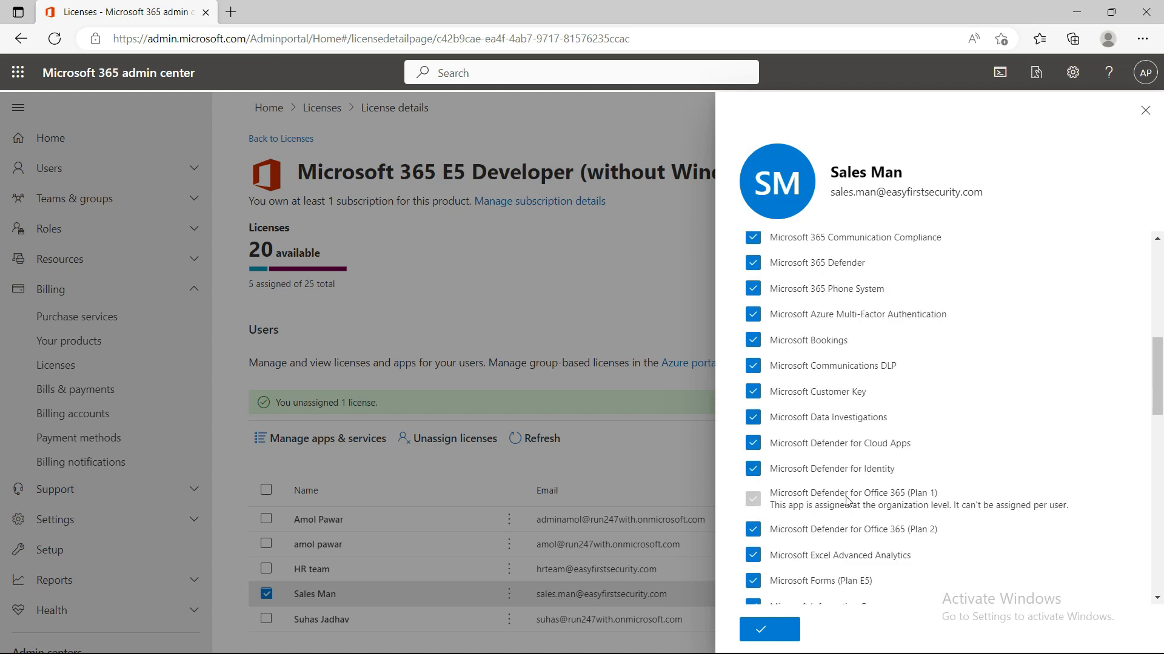
scroll(848, 503, "down", 2)
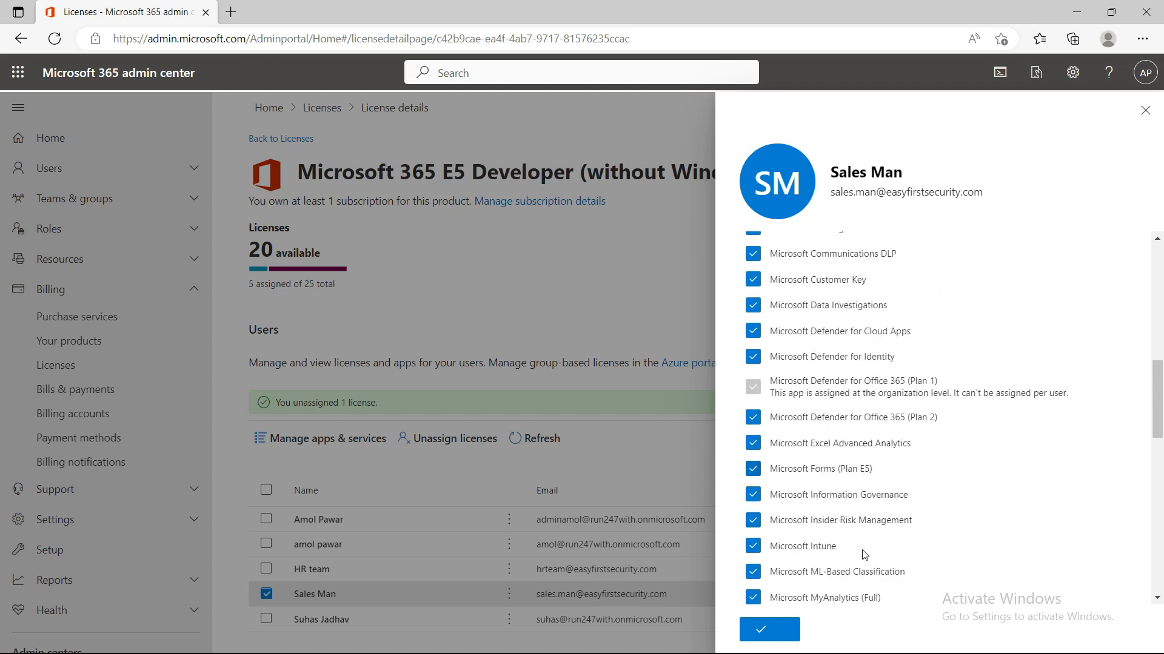
left_click(759, 549)
scroll(815, 565, "down", 3)
left_click(779, 627)
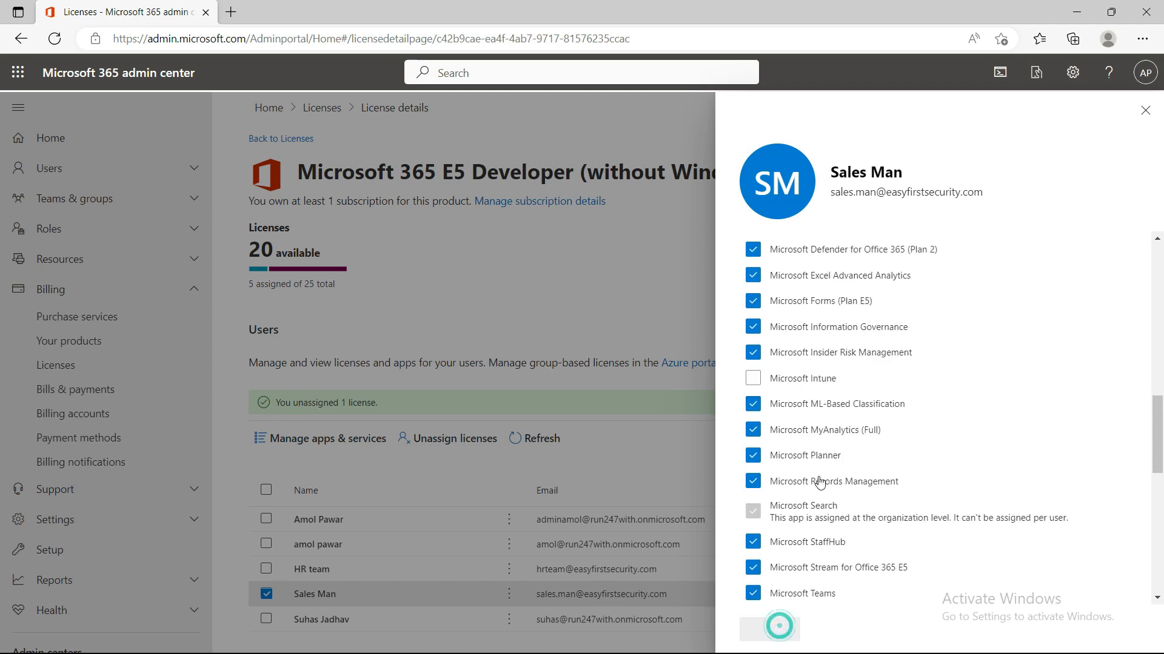
left_click(1144, 110)
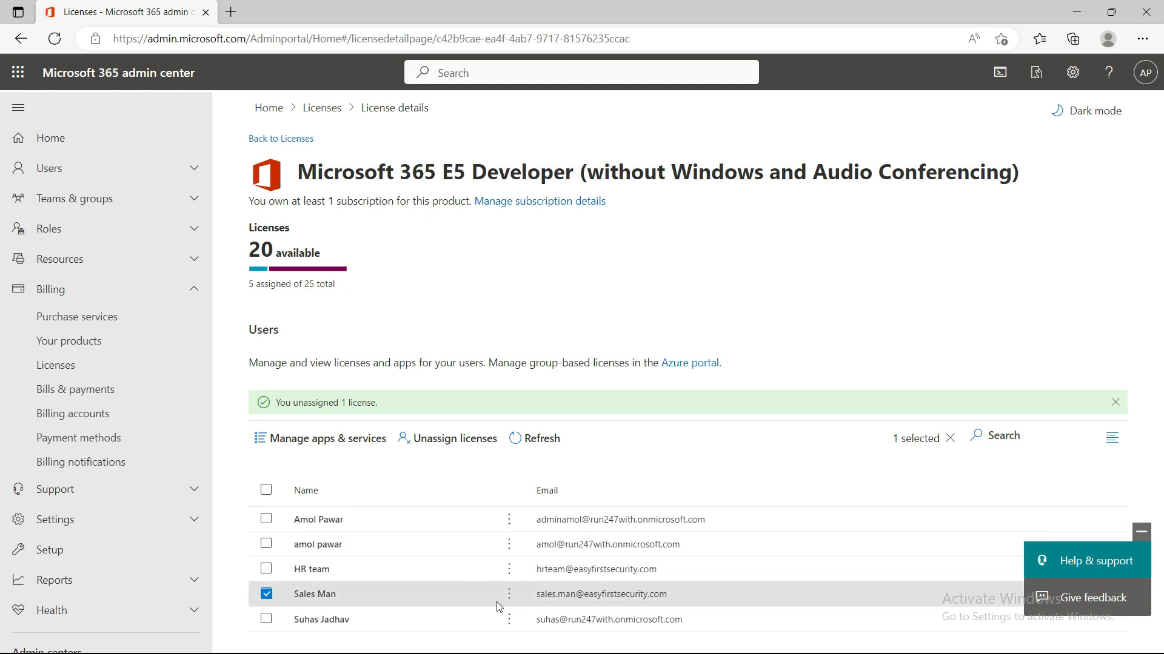
View the Bills & payments, Billing accounts and Payment methods pages of the Billing section in turn.
left_click(74, 389)
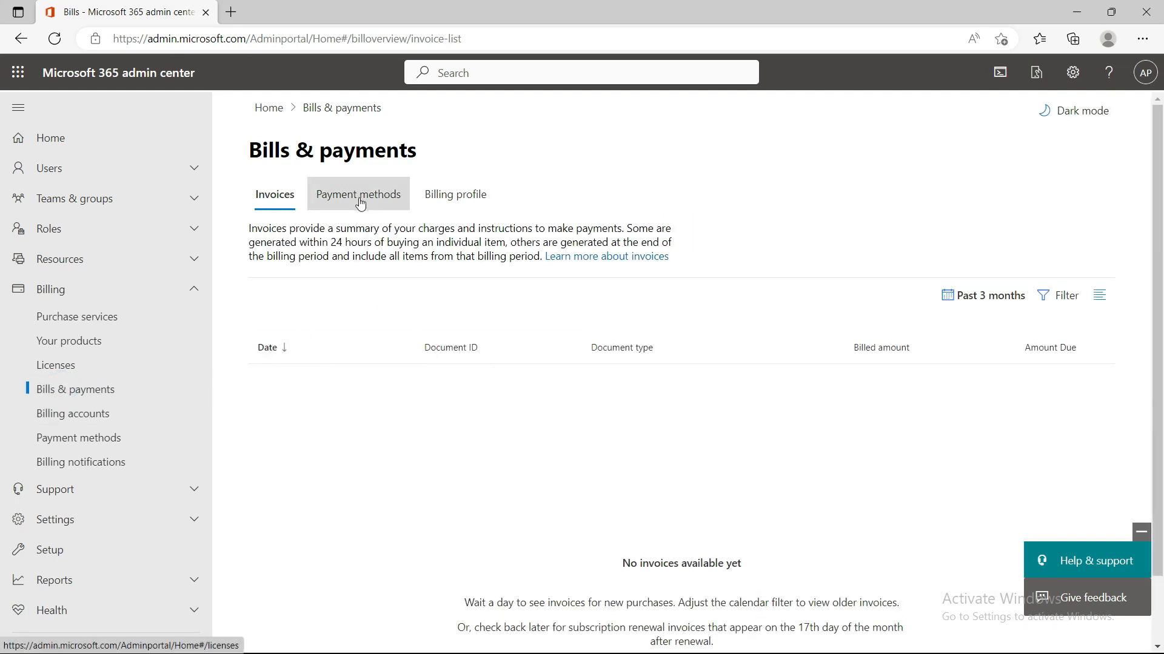
left_click(85, 412)
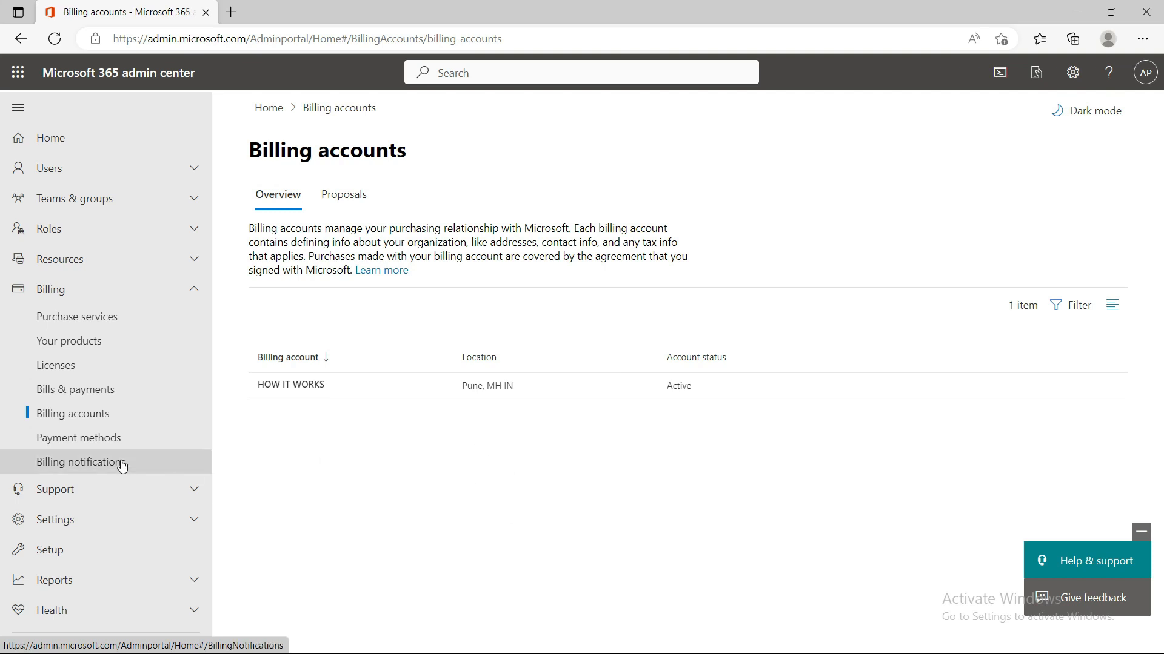
left_click(107, 436)
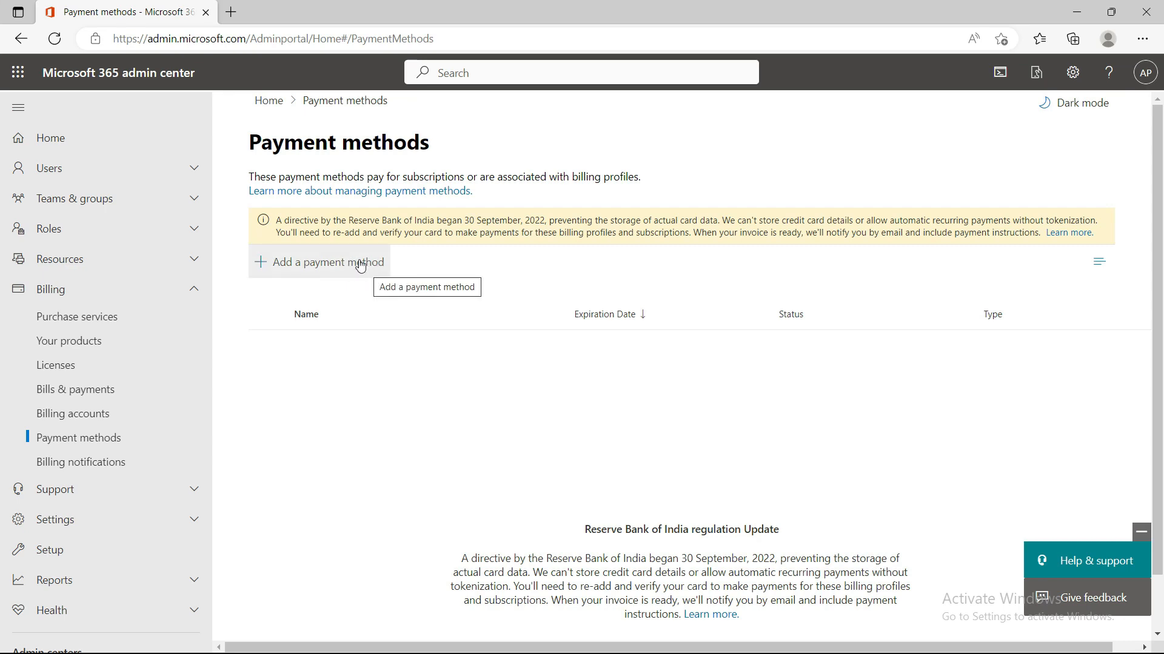
Open Billing notifications and review the notification settings, organization contact and admins receiving billing notifications.
left_click(85, 464)
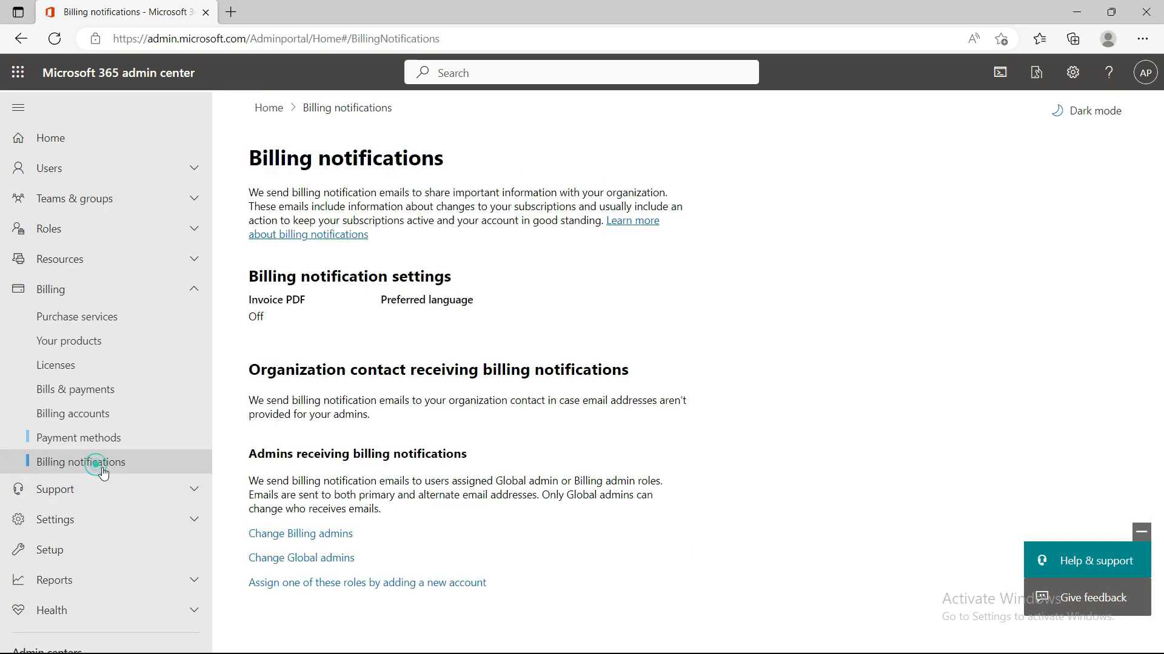
scroll(694, 517, "down", 2)
scroll(720, 519, "up", 1)
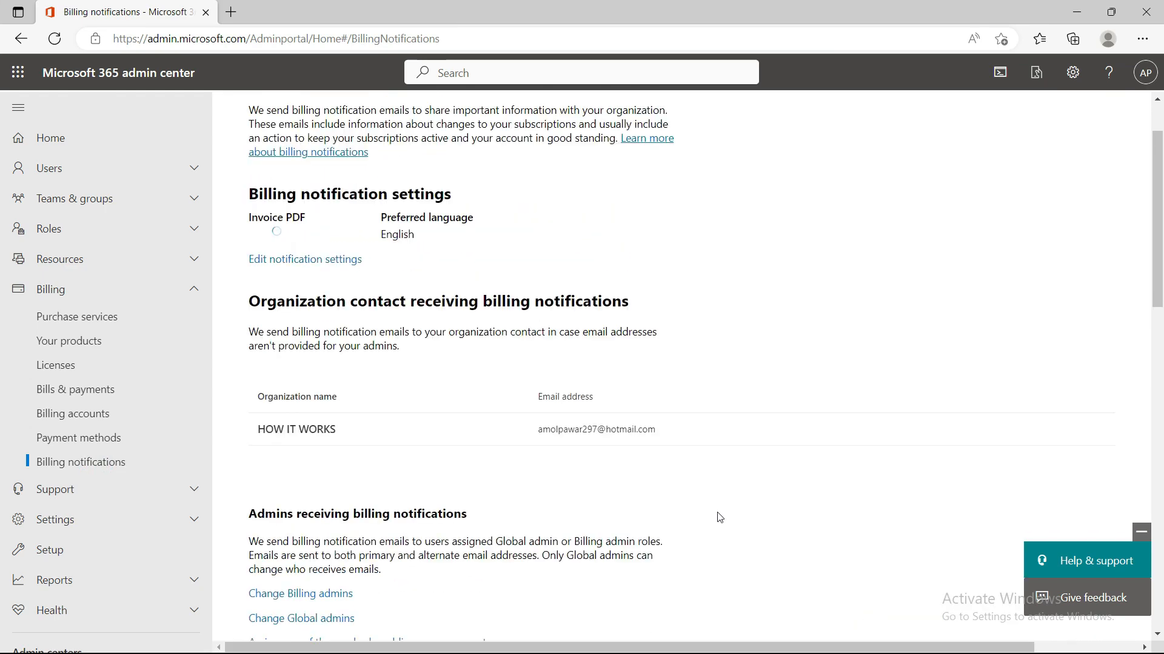
scroll(719, 518, "down", 2)
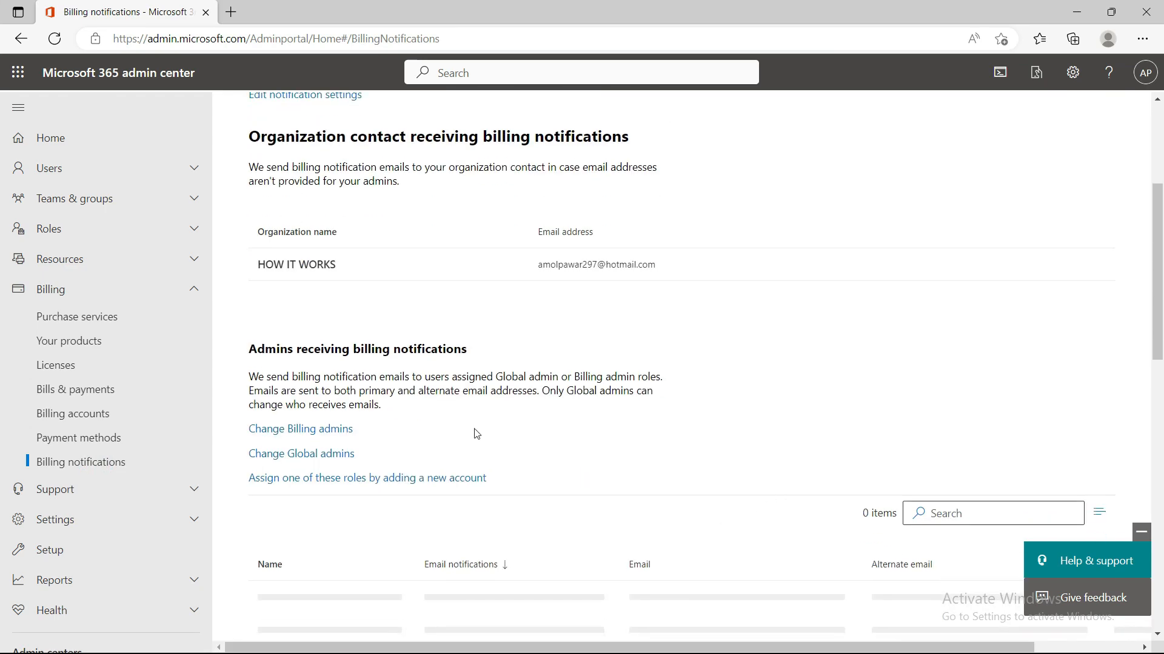
Assign the Billing Administrator role to the last user offered in the list, and close the role details.
left_click(303, 429)
left_click(773, 322)
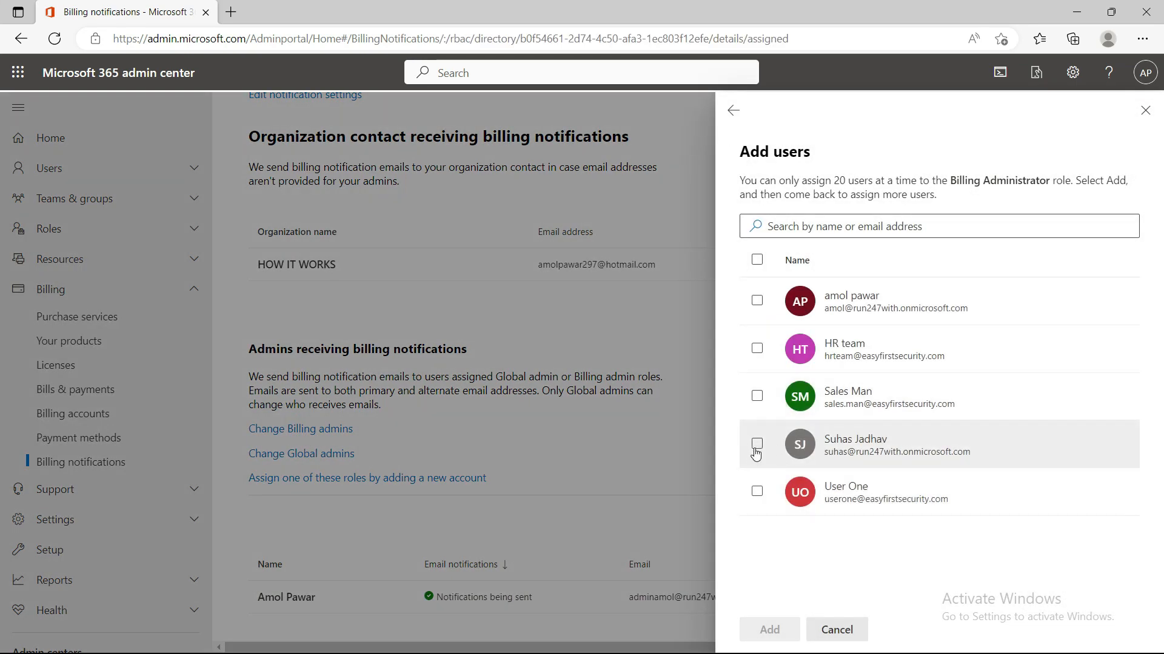
left_click(758, 491)
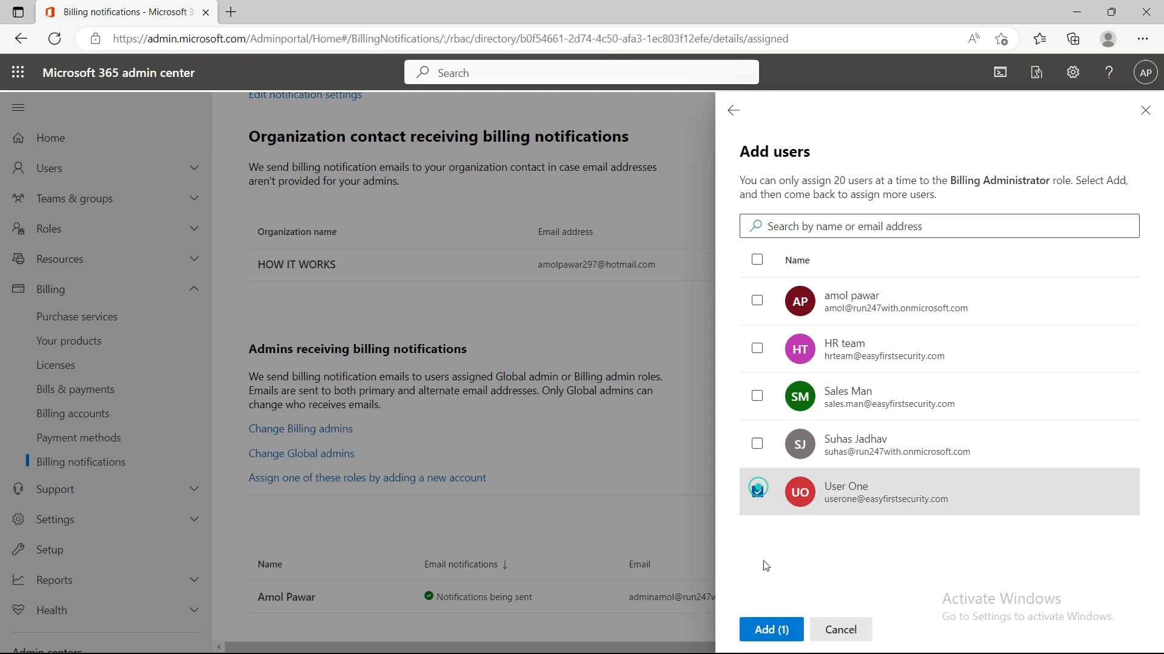
left_click(768, 630)
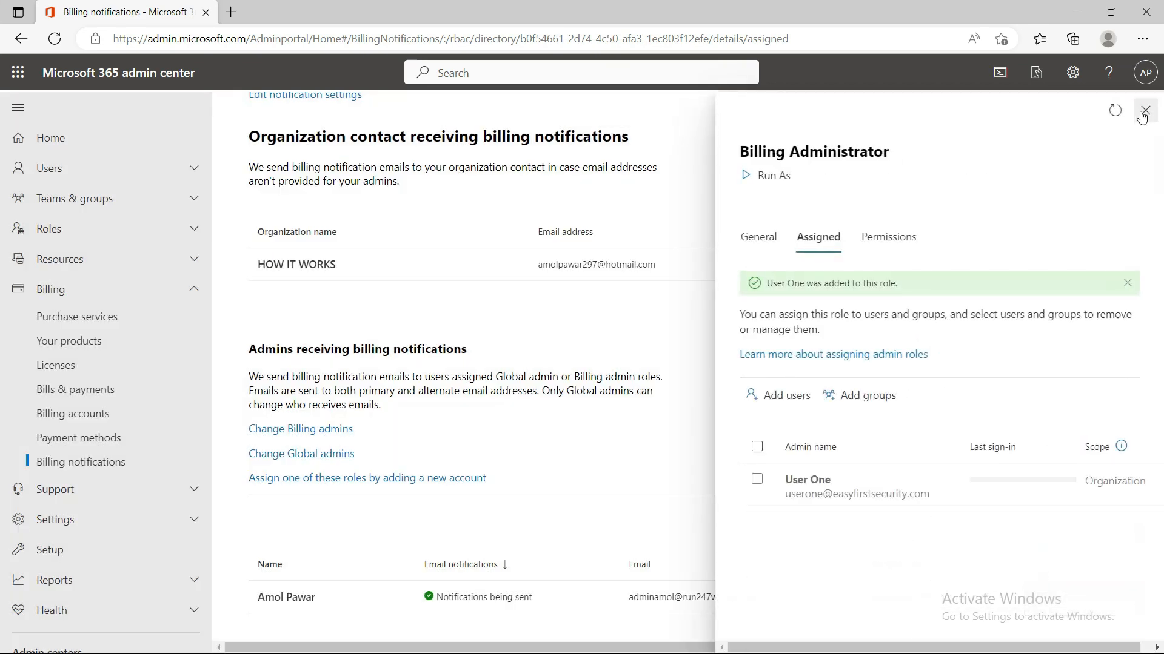
left_click(1141, 111)
View the users assigned to the Global Administrator role from Billing notifications, and close the role details.
scroll(454, 497, "down", 2)
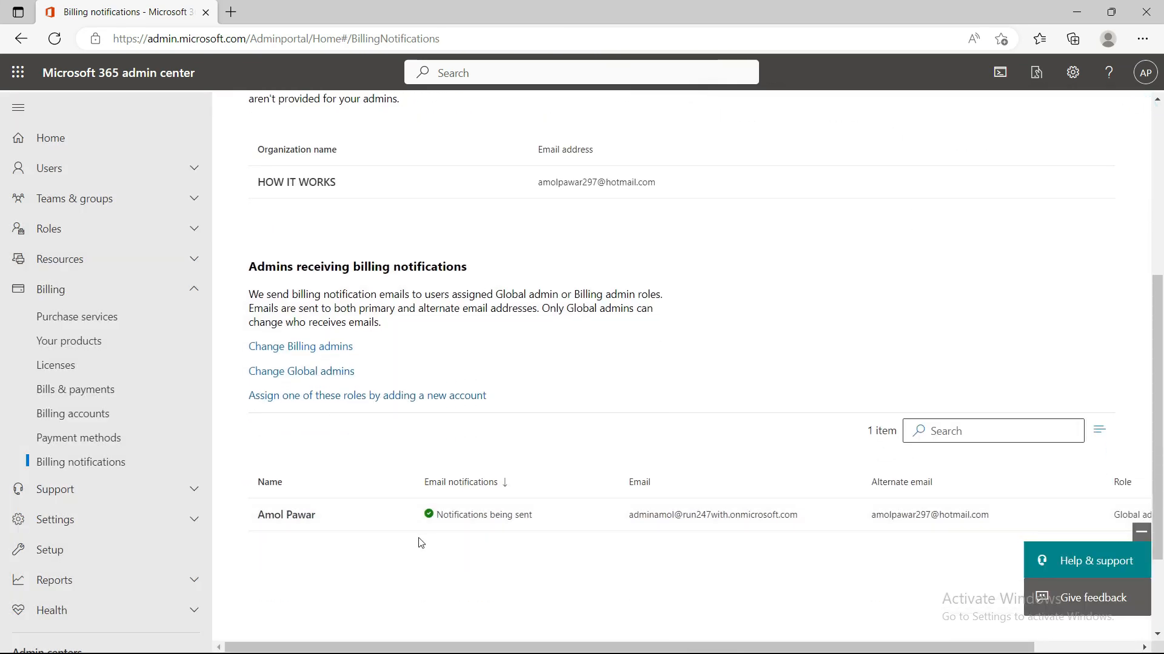
left_click(311, 381)
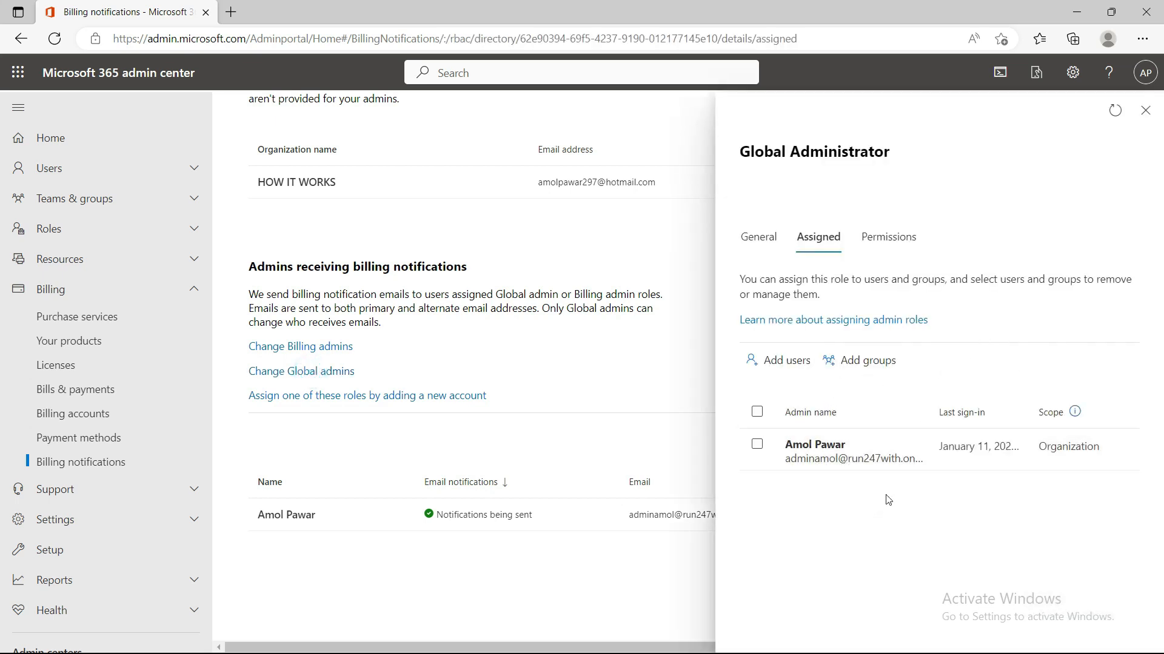
left_click(1145, 111)
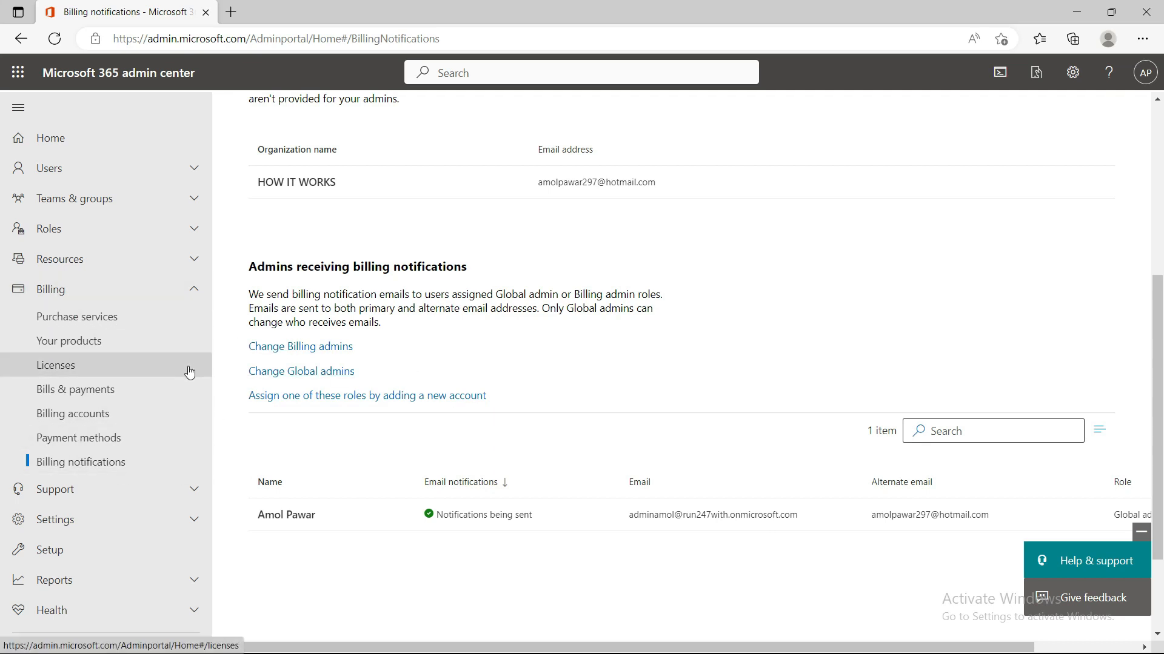
View the product subscriptions under Licenses, and open the licenses and apps of the second user among the active users.
left_click(61, 365)
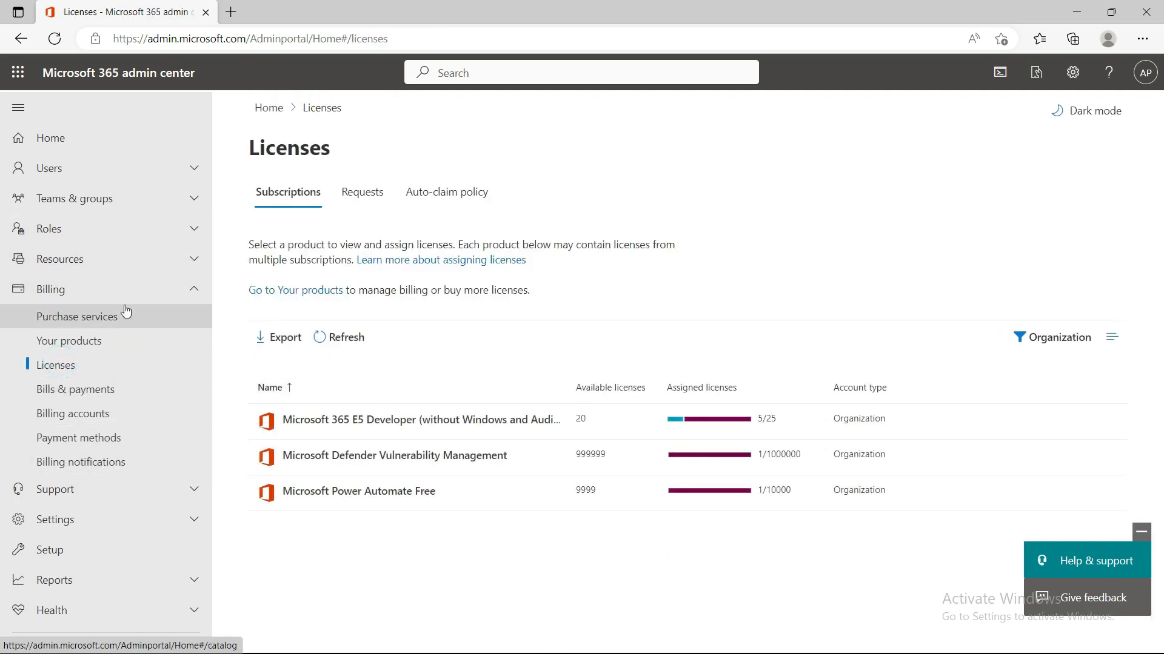
left_click(61, 173)
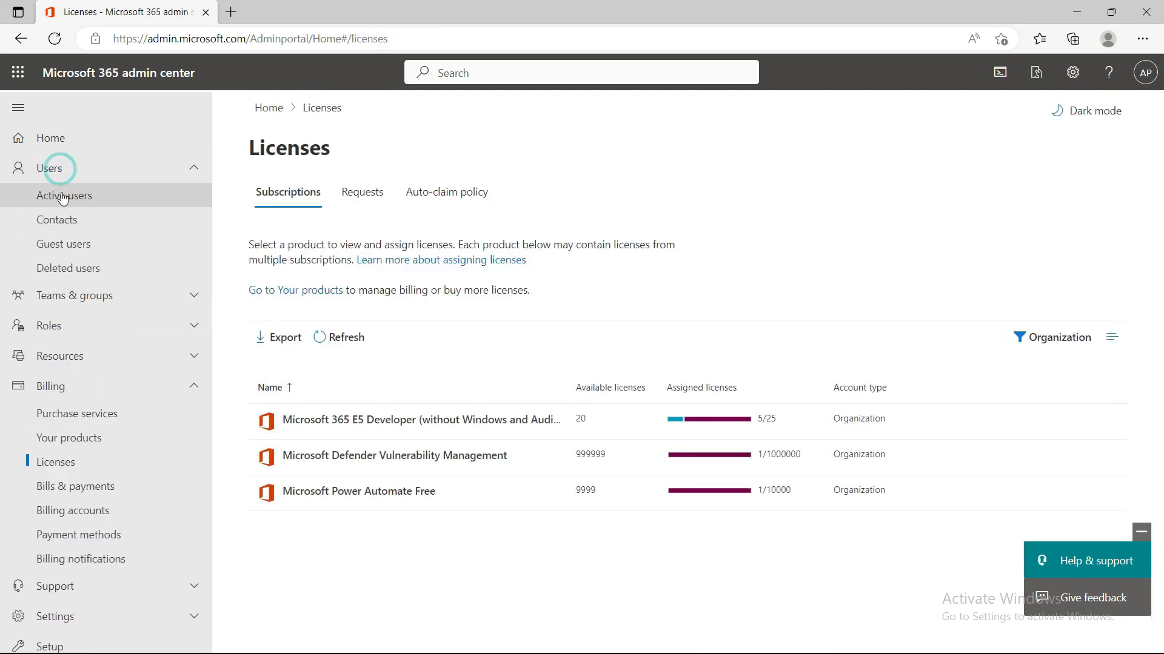
left_click(63, 194)
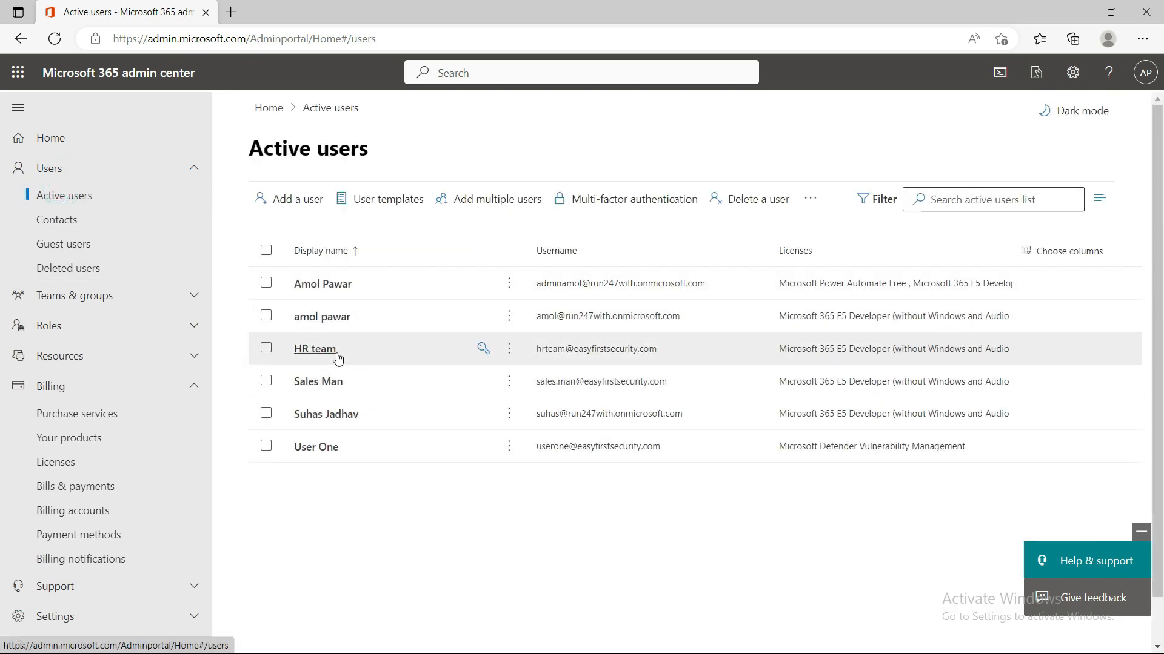
left_click(321, 314)
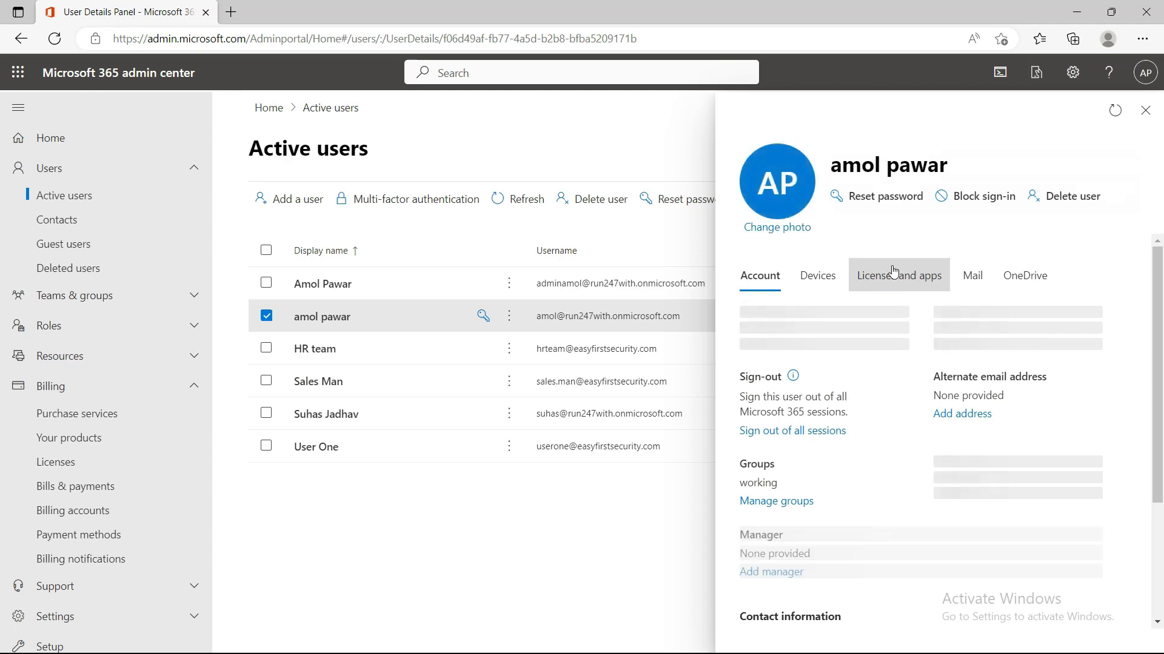
left_click(893, 274)
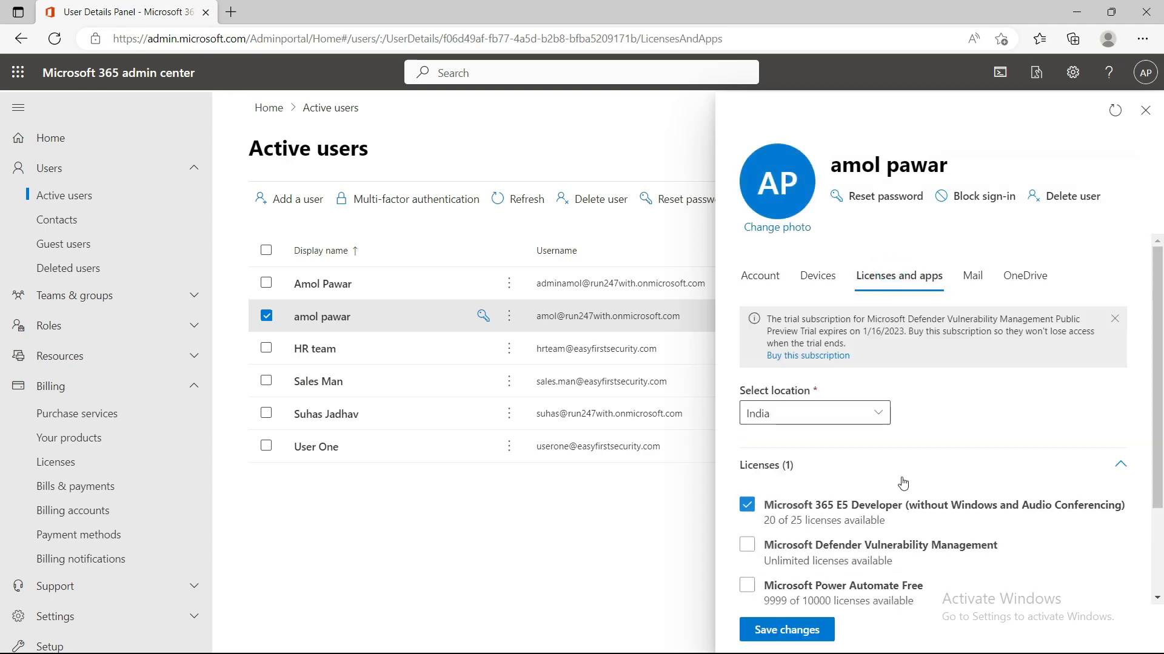
Remove the Microsoft 365 Phone System app from the user's Microsoft 365 E5 Developer license, save the changes and close the user details.
scroll(896, 470, "down", 2)
left_click(776, 568)
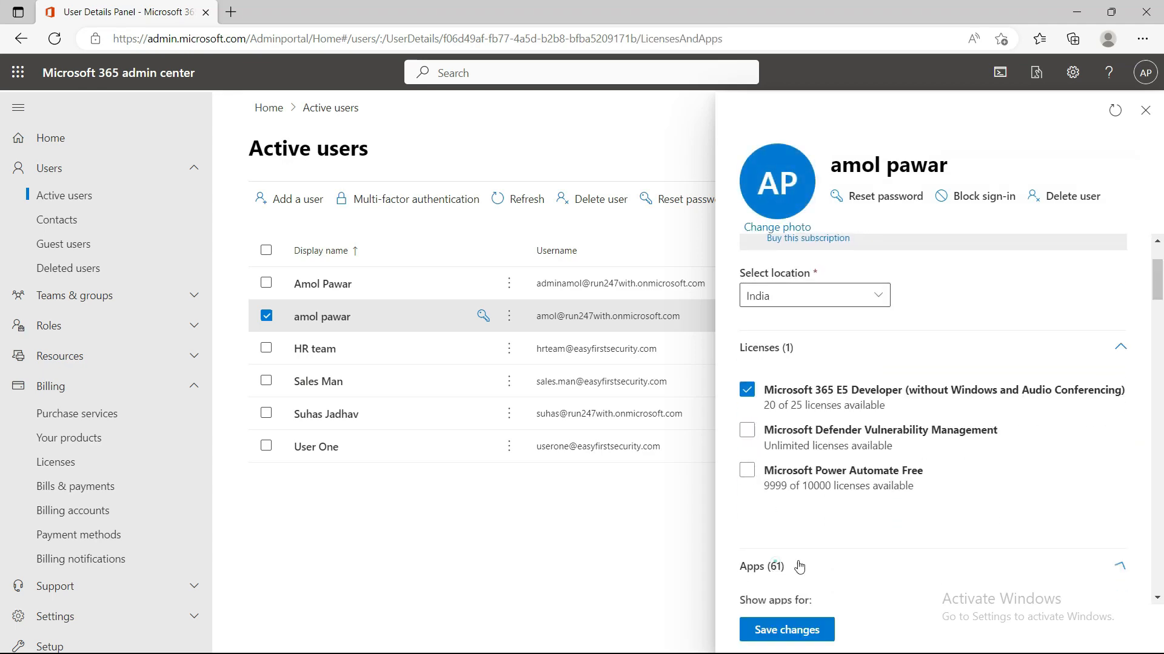
scroll(871, 508, "down", 4)
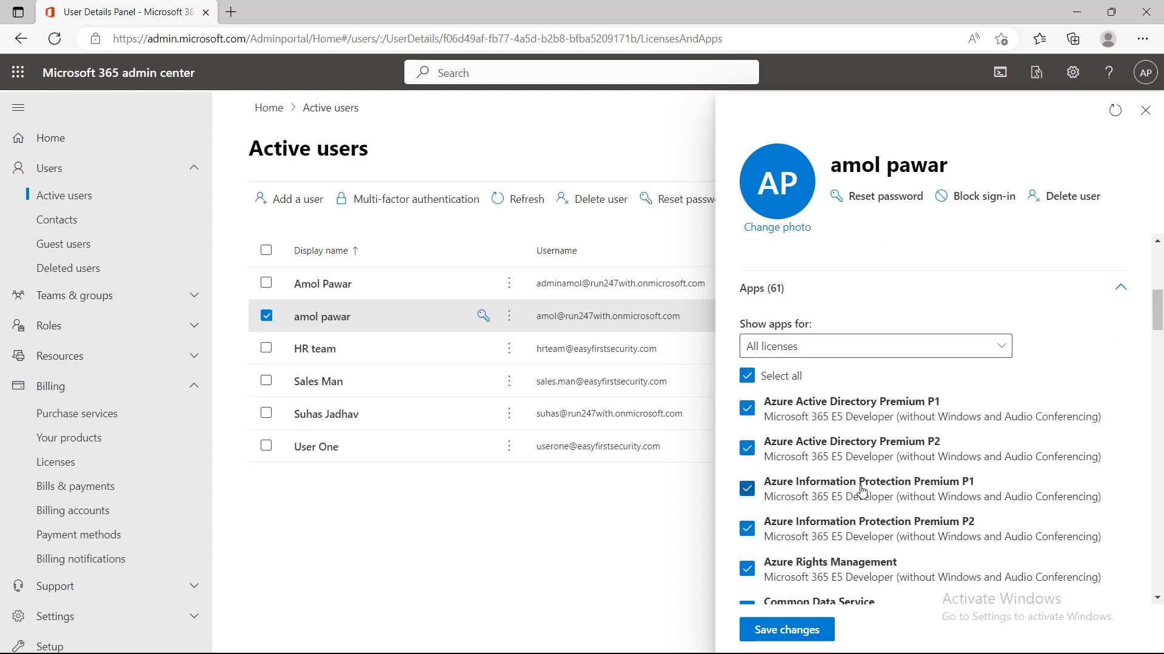
scroll(870, 503, "down", 3)
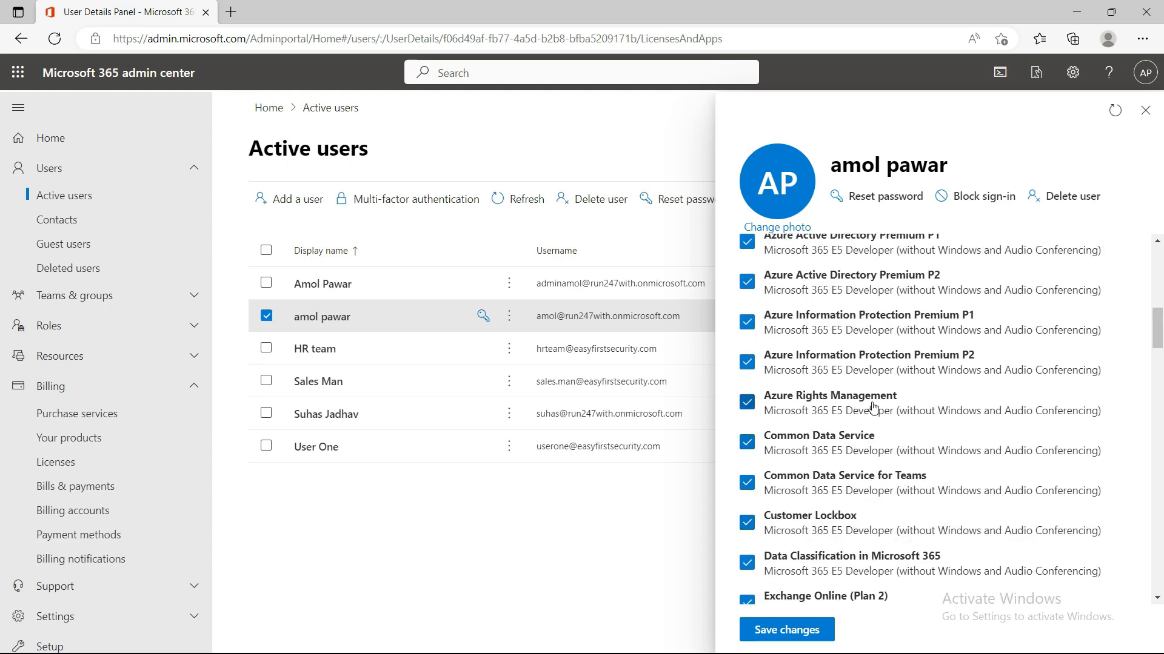
scroll(912, 406, "down", 9)
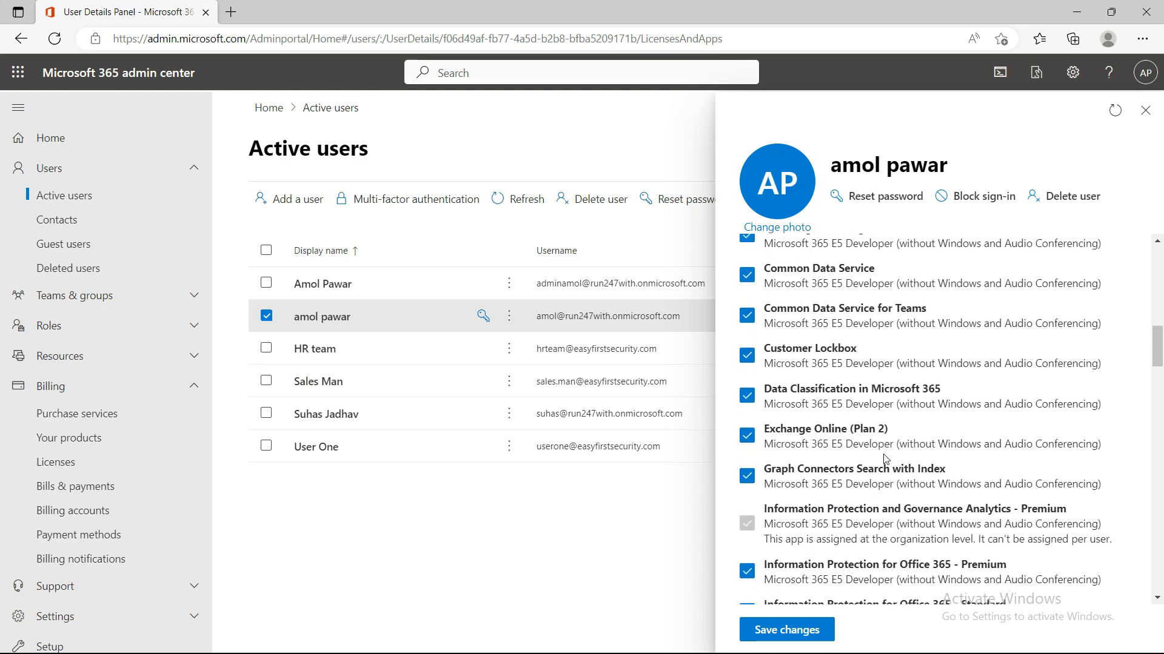
left_click(749, 479)
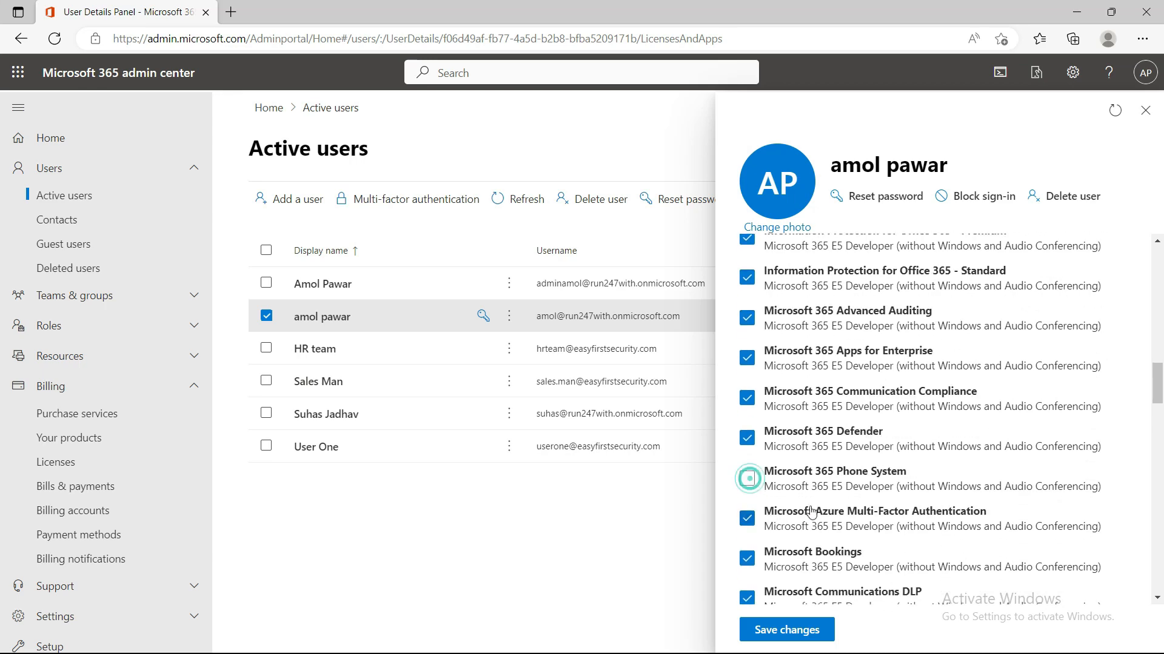
scroll(764, 545, "down", 3)
left_click(773, 630)
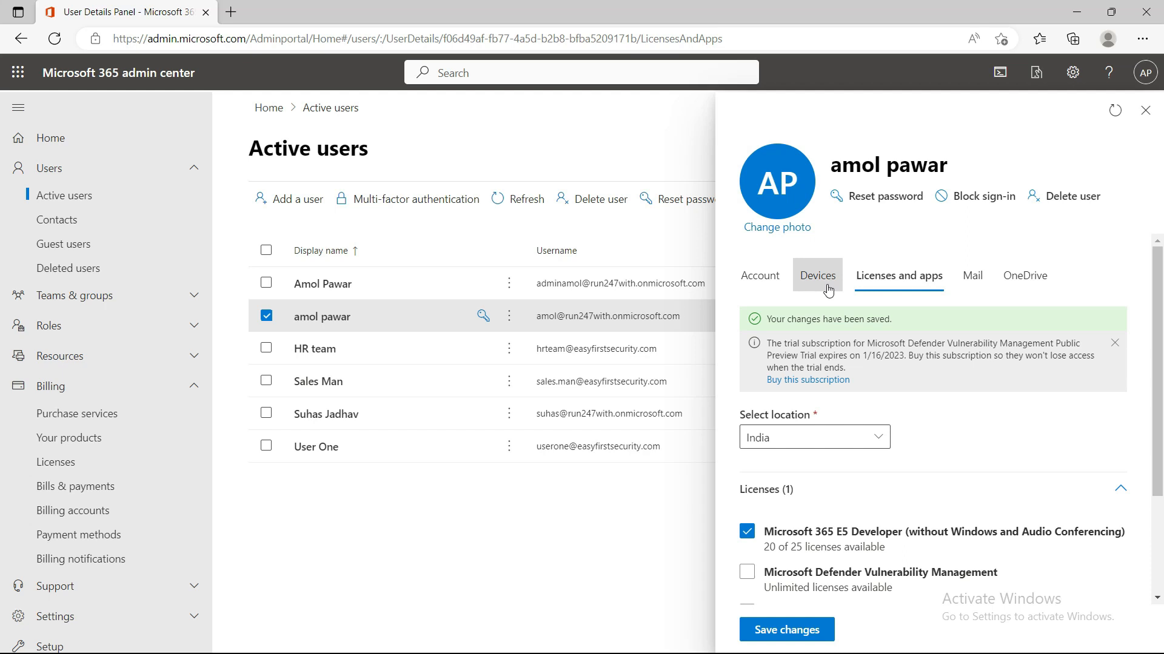
key("Escape")
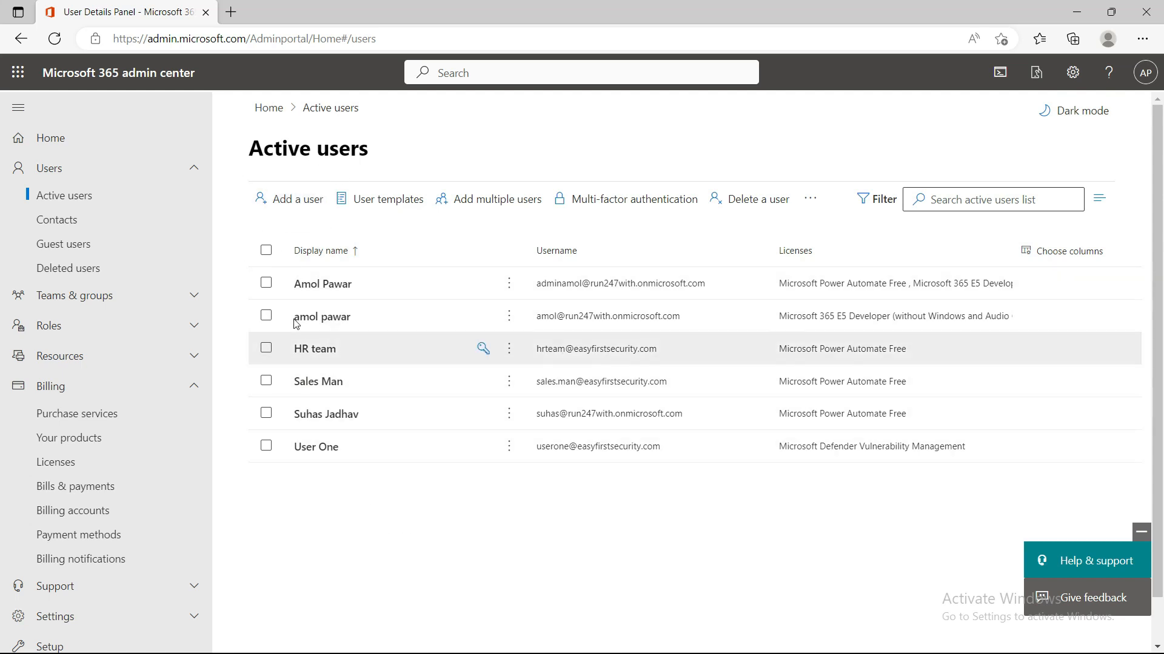
Replace the licenses of HR team, Sales Man and the user listed below them with Microsoft 365 E5 Developer (without Windows and Audio Conferencing).
left_click(267, 348)
left_click(267, 381)
left_click(266, 414)
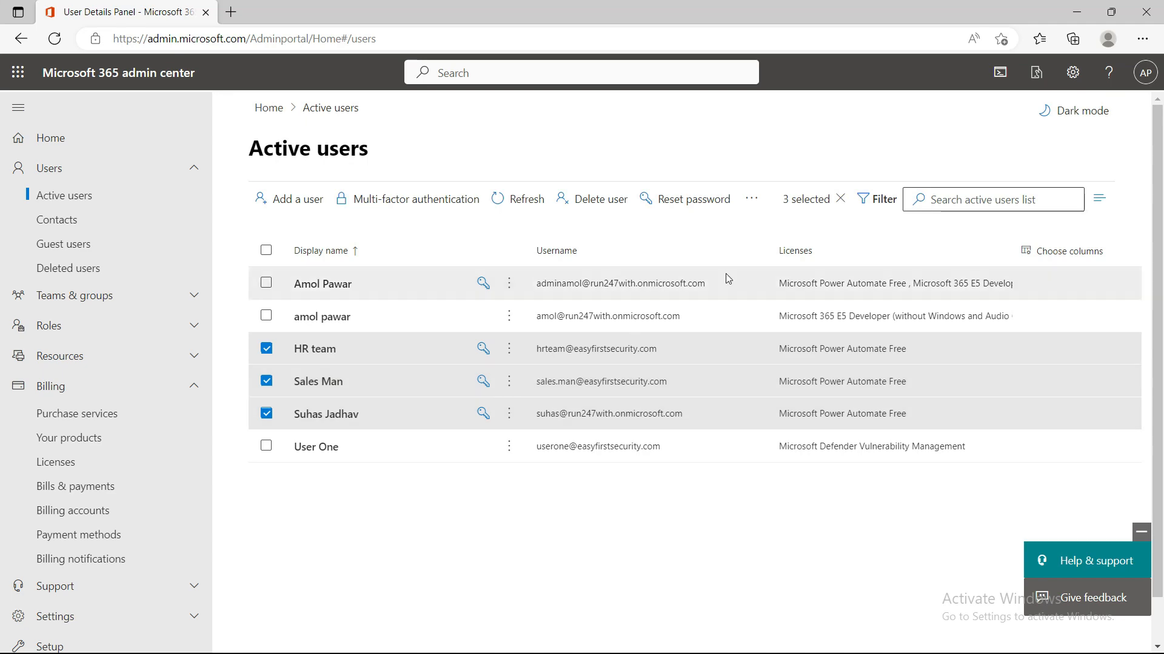
left_click(761, 205)
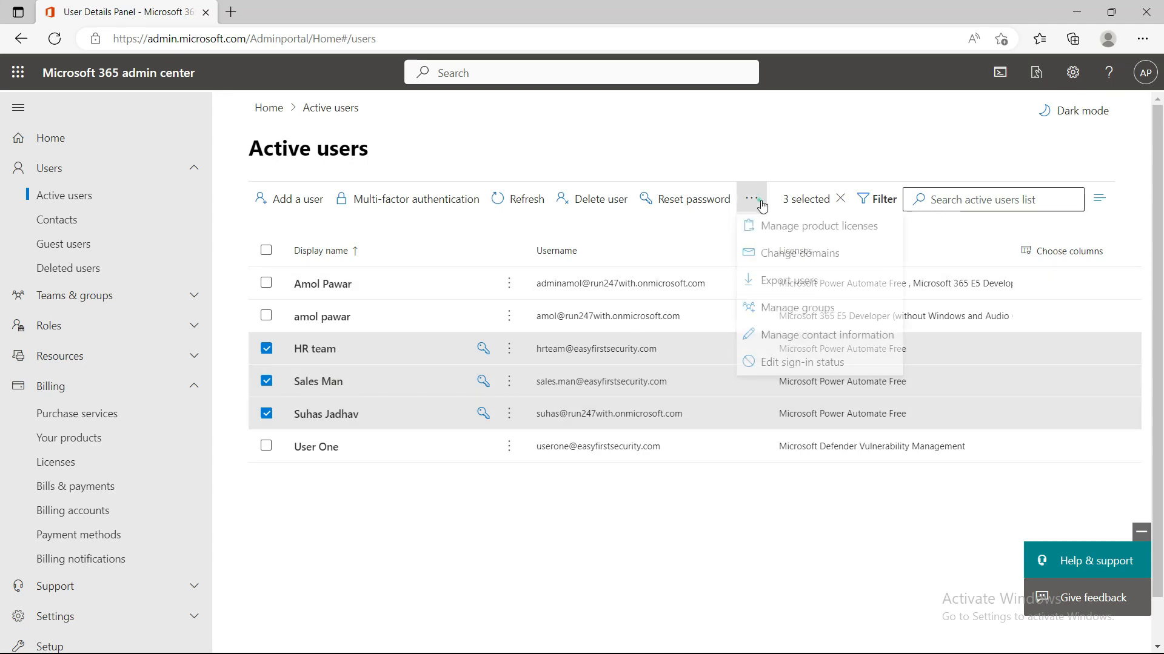
left_click(816, 236)
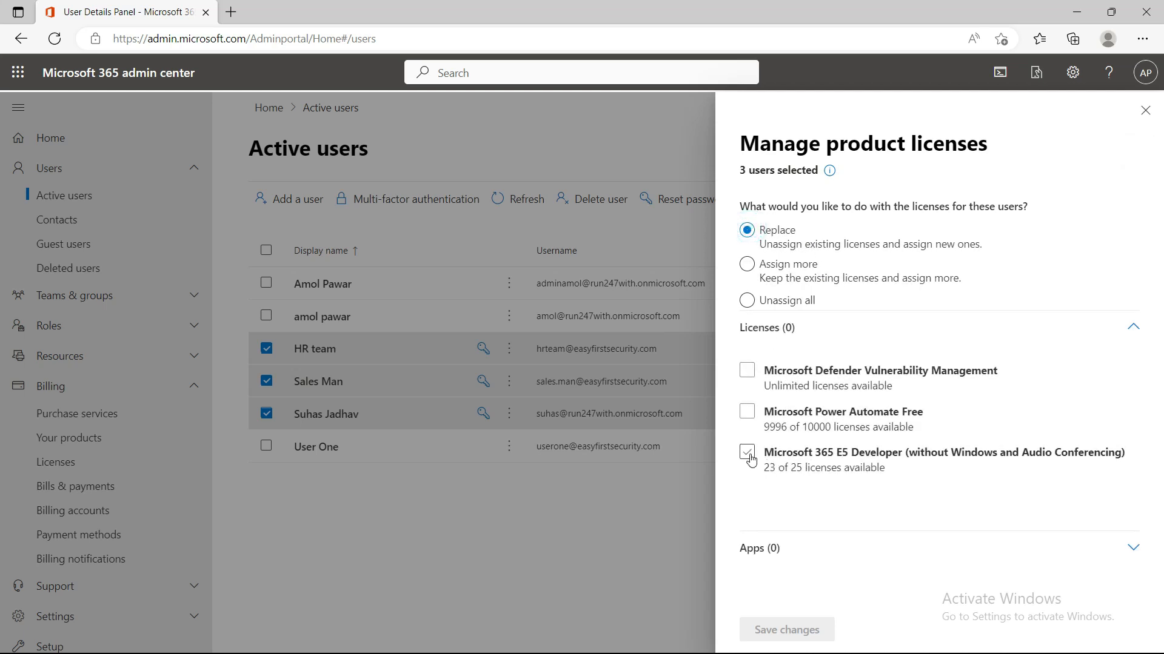
left_click(748, 459)
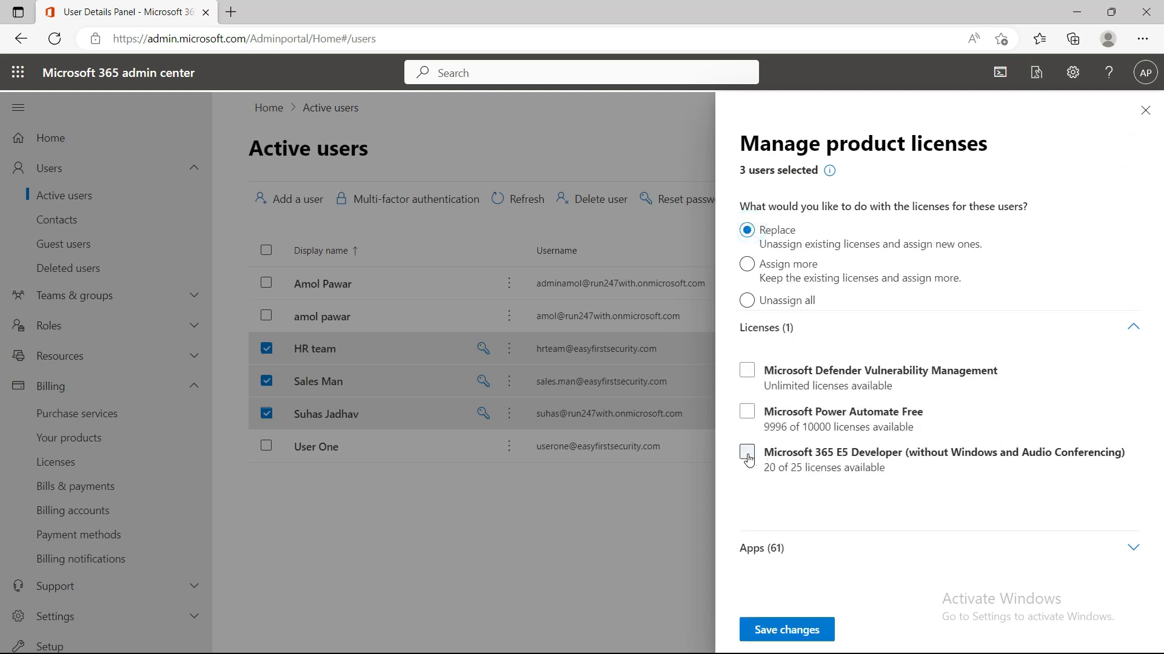
left_click(806, 637)
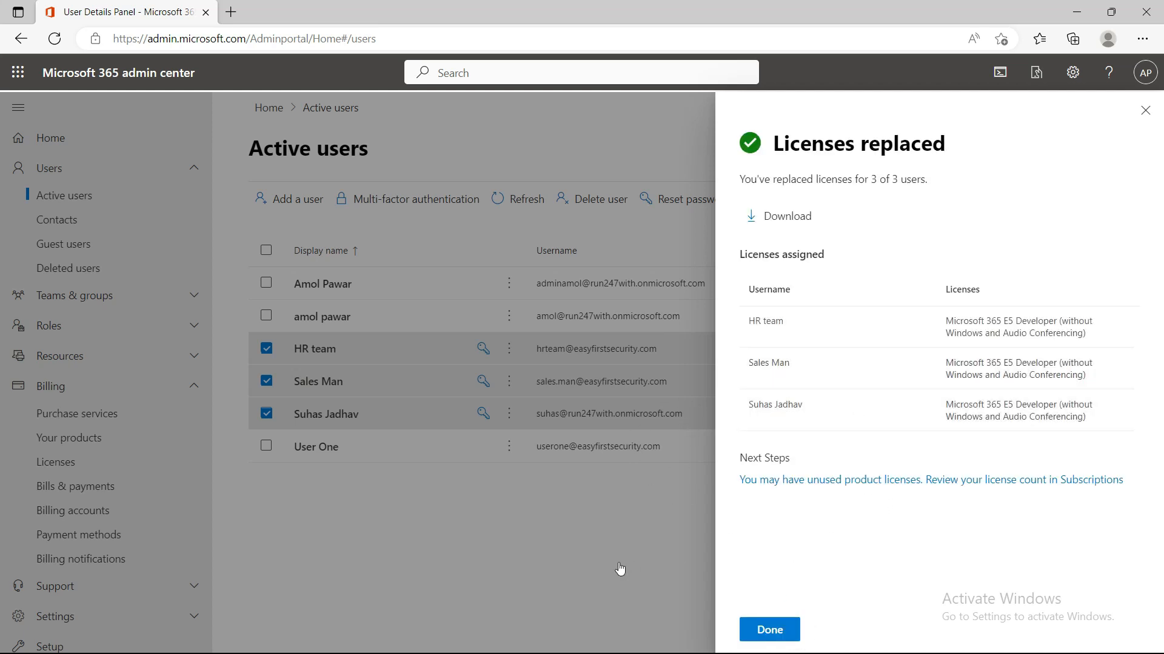
left_click(782, 635)
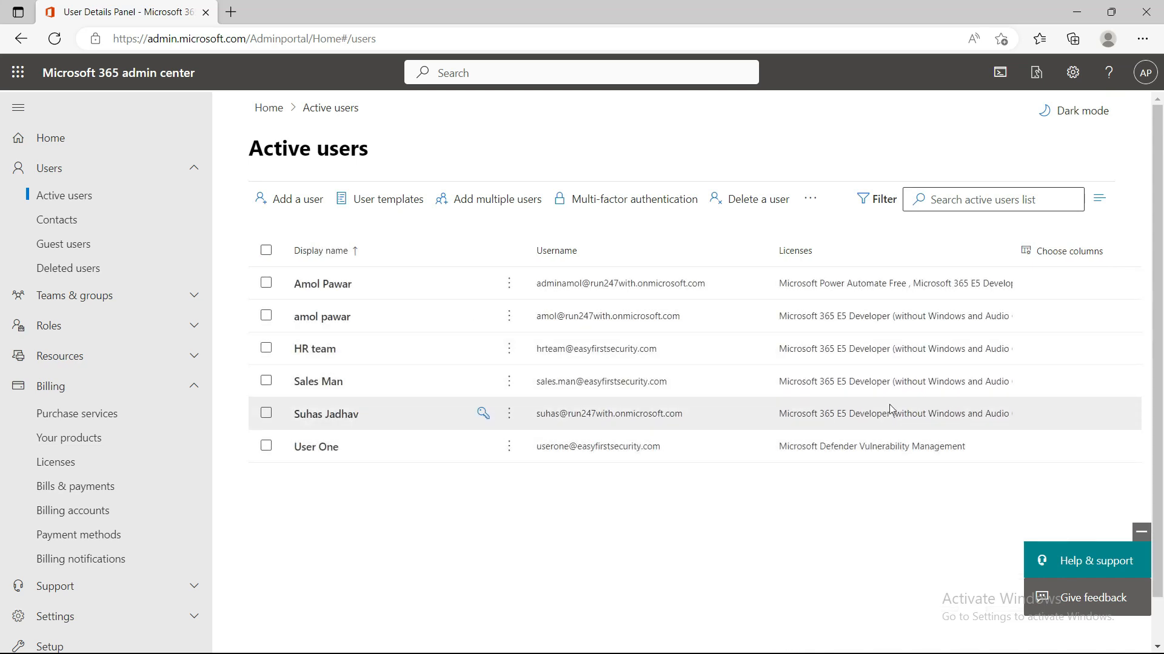
Unassign all product licenses from HR team, Sales Man and the user listed below them.
left_click(266, 349)
left_click(266, 381)
left_click(266, 414)
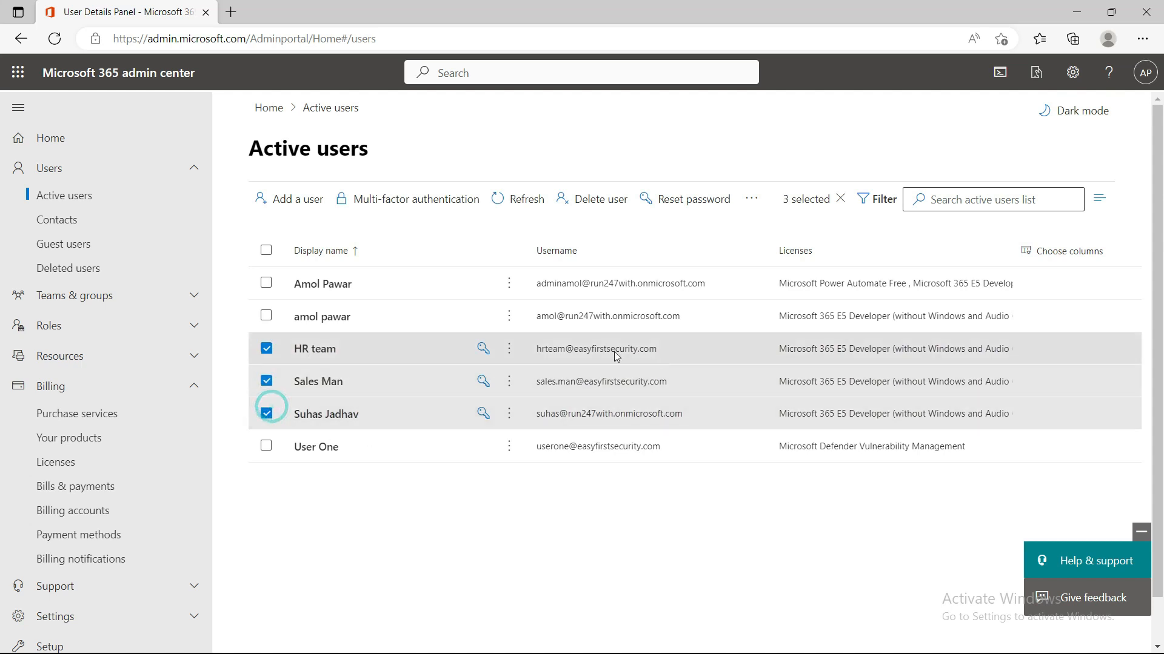
left_click(755, 203)
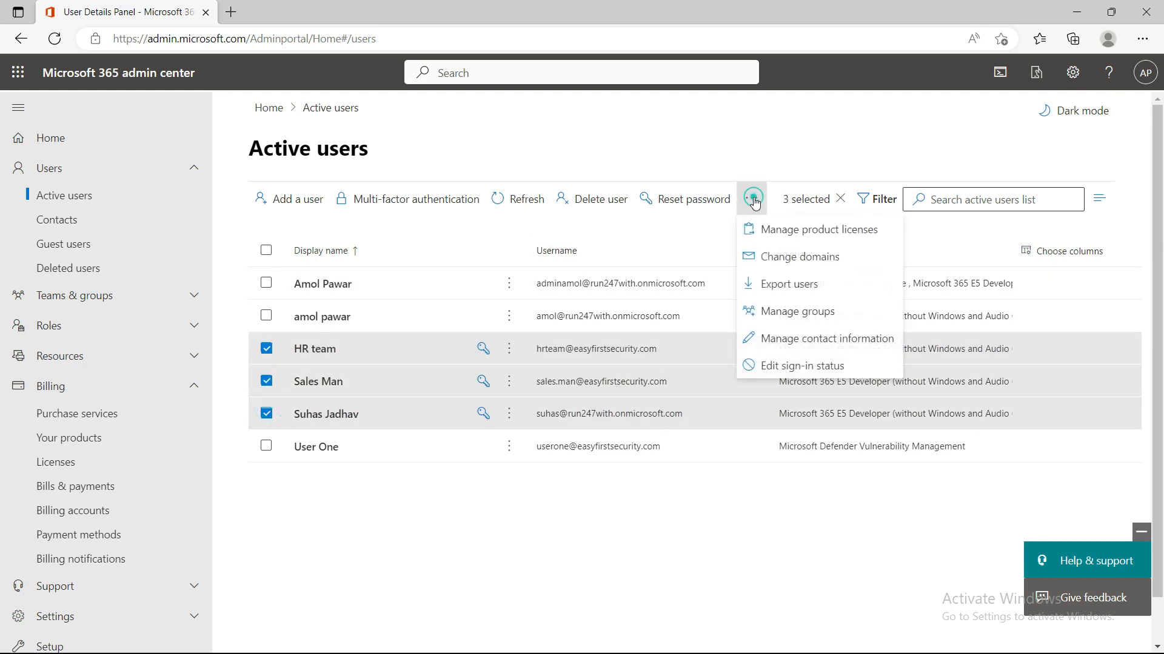
left_click(802, 236)
left_click(771, 273)
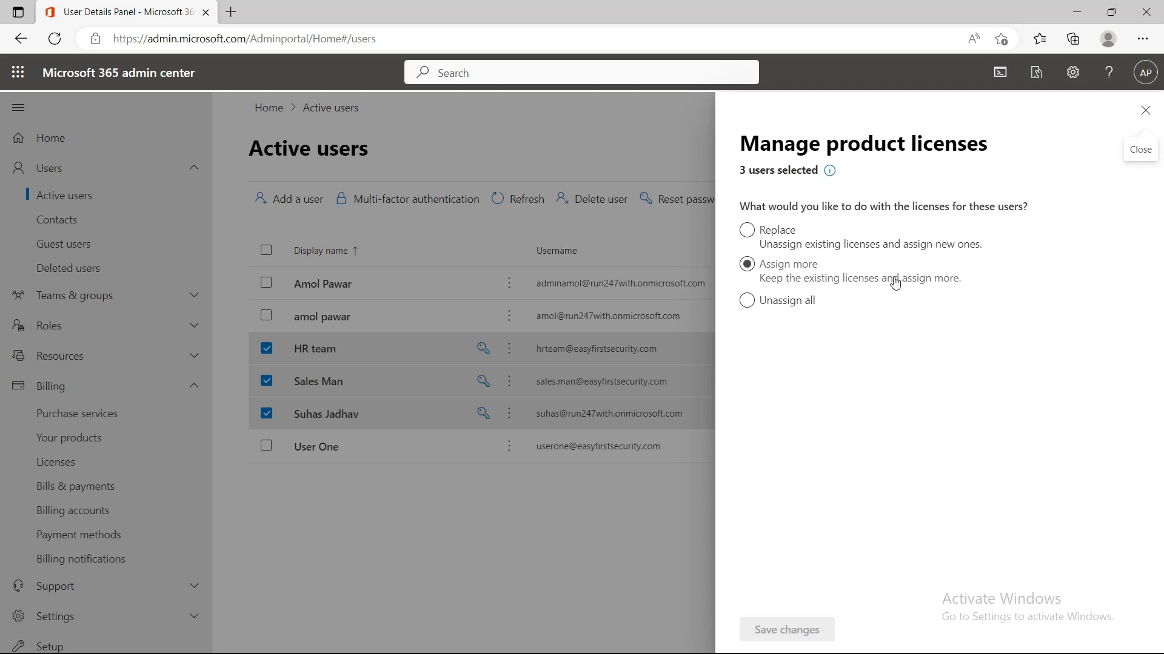
left_click(790, 306)
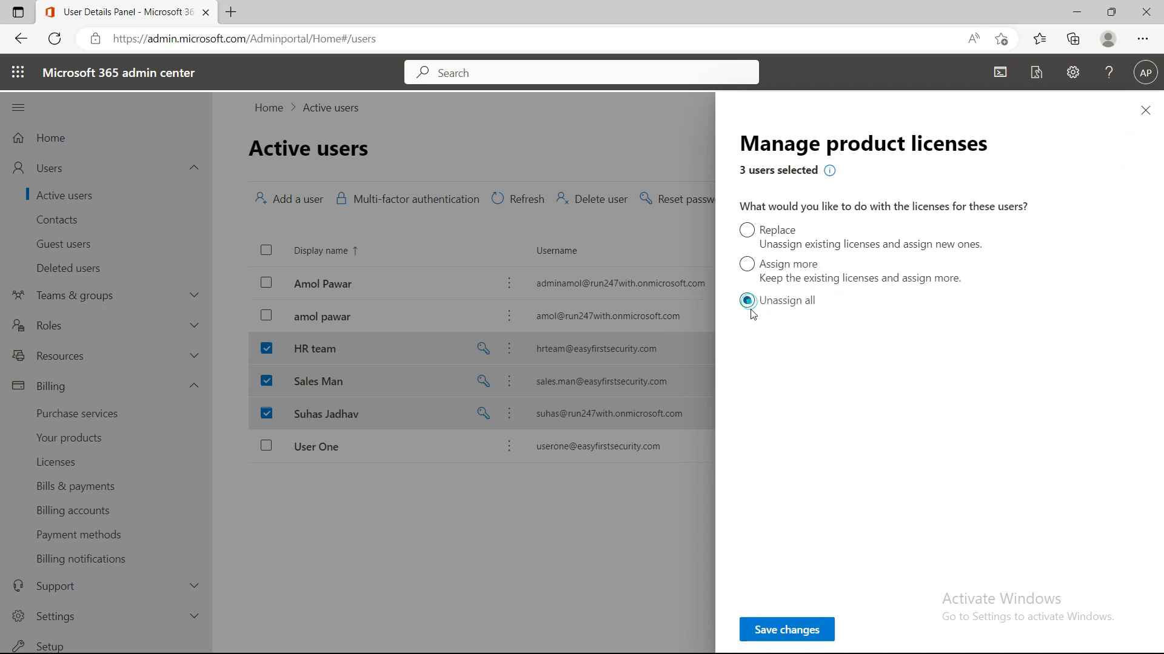
left_click(796, 632)
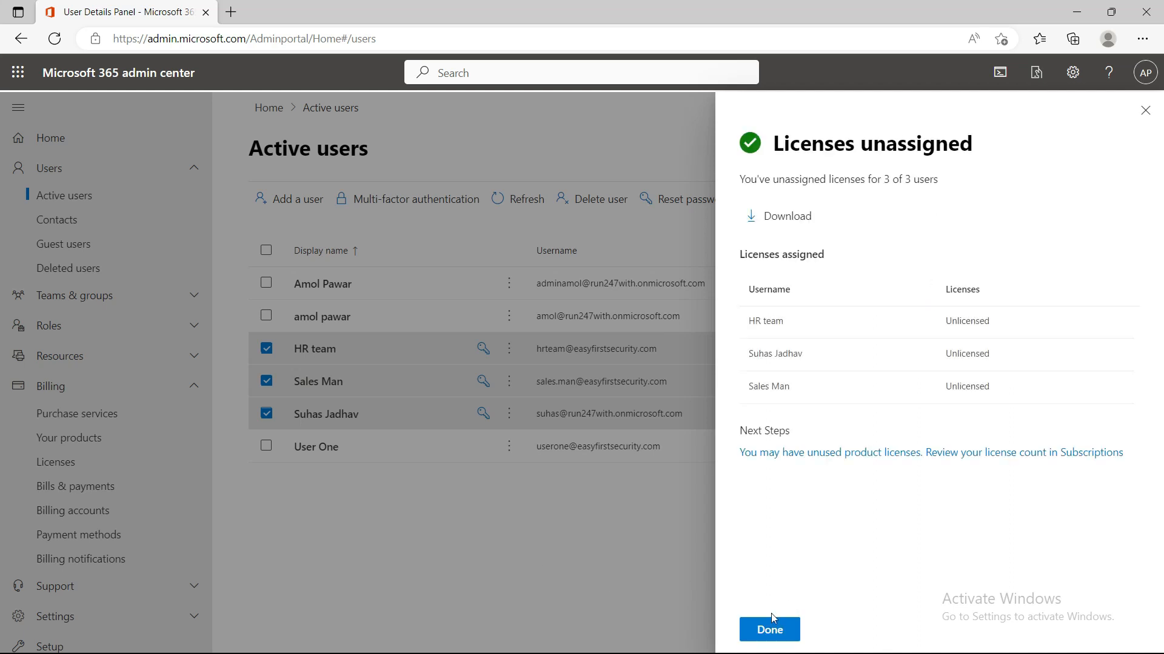
left_click(770, 624)
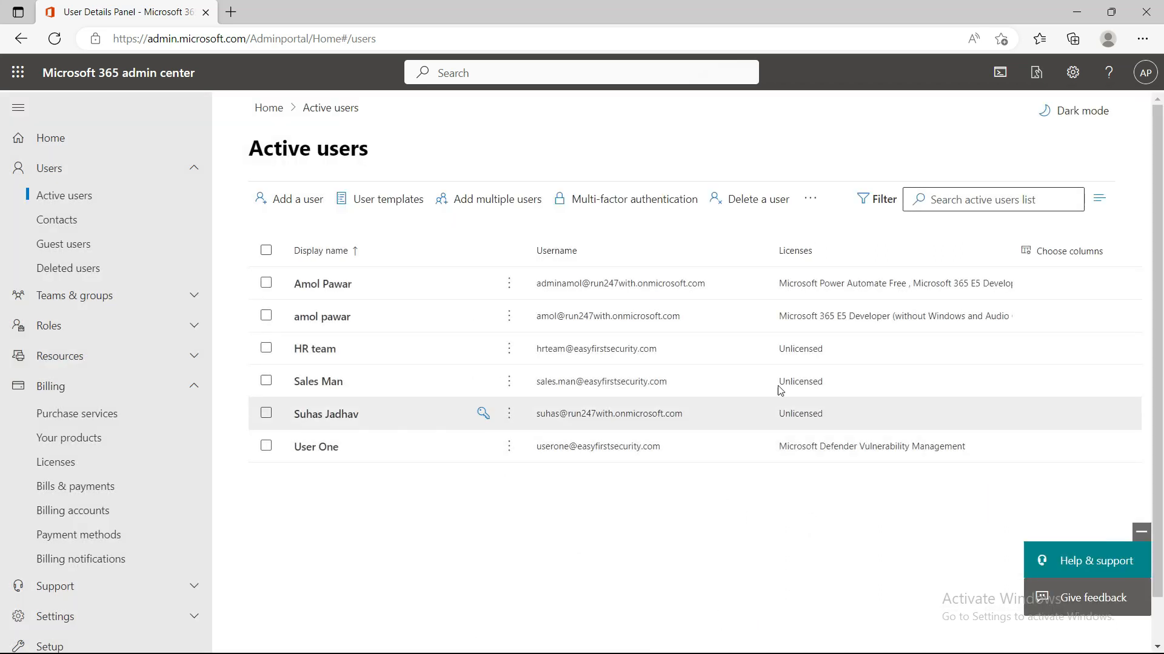